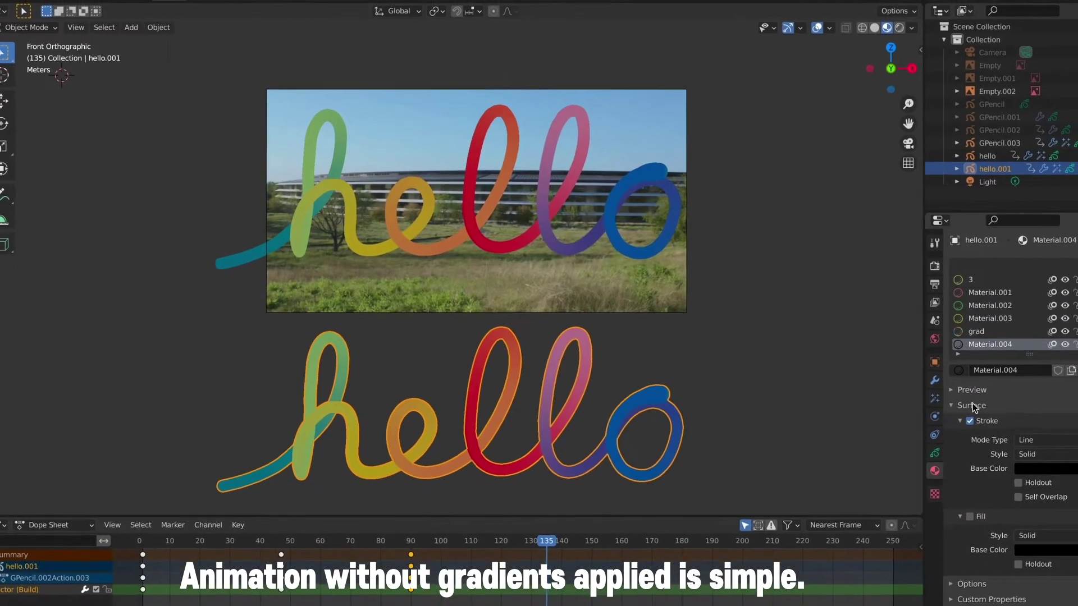
# Clear the selection and play the hello stroke animation
pyautogui.moveTo(159, 308); pyautogui.dragTo(291, 372)
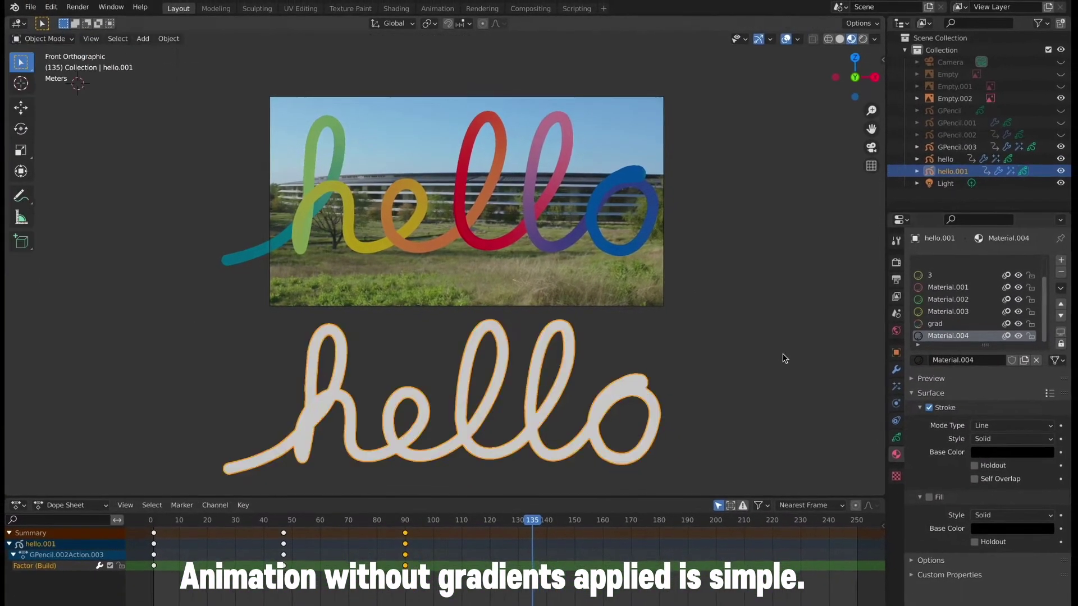
pyautogui.click(191, 525)
pyautogui.press('space')
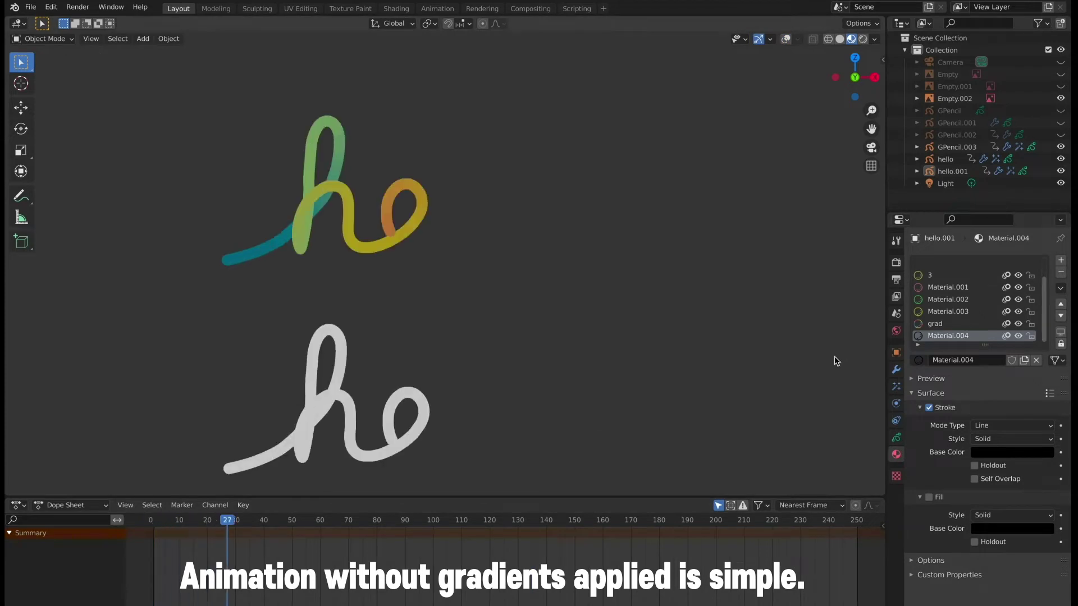
# Remove the Tint modifier from the lower hello stroke
pyautogui.click(641, 396)
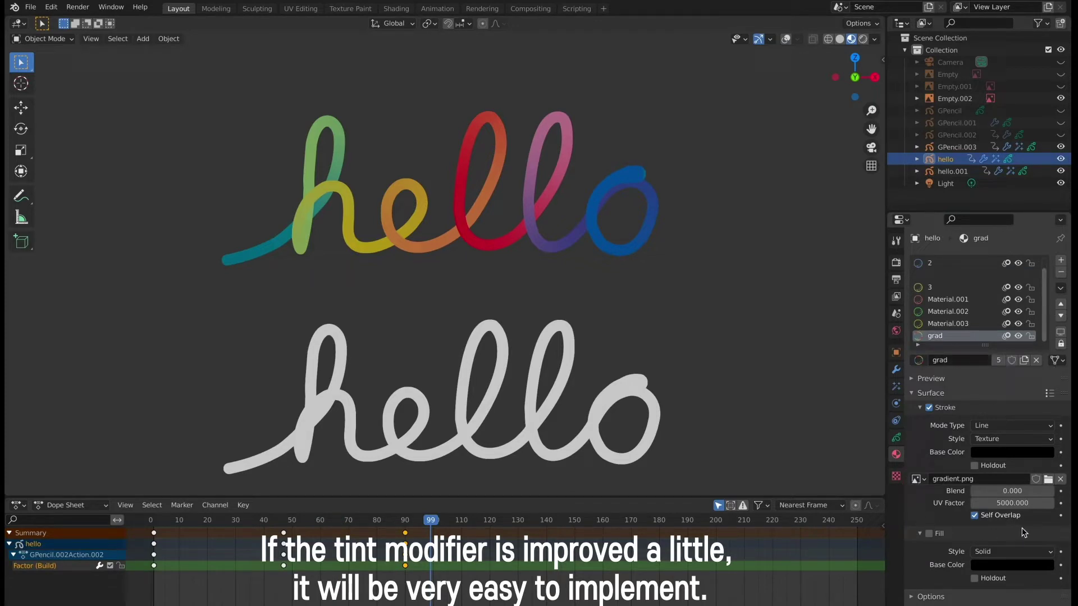
pyautogui.click(896, 369)
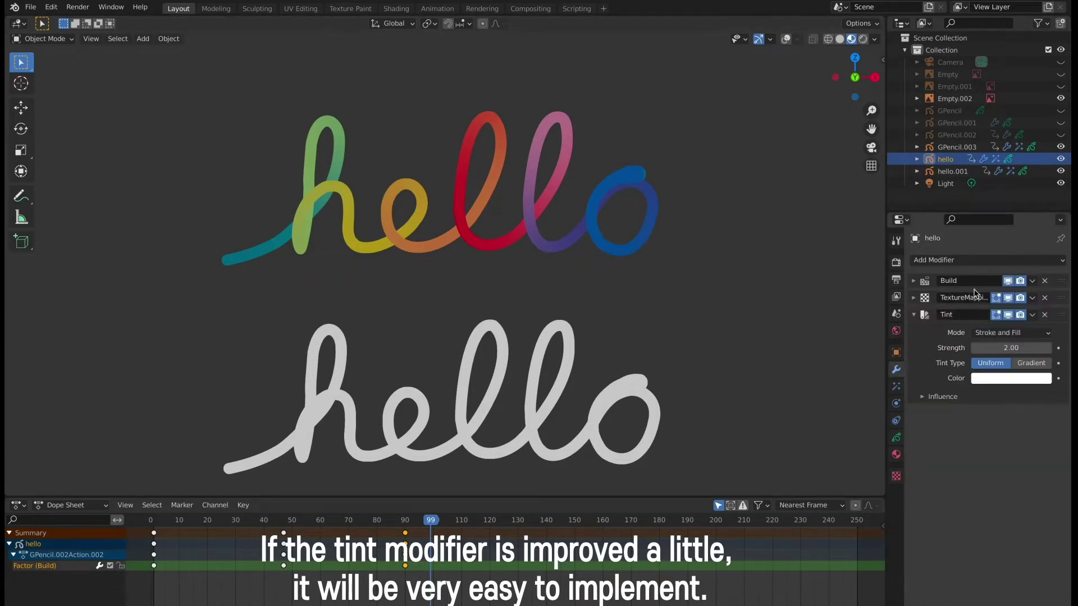
pyautogui.click(1045, 314)
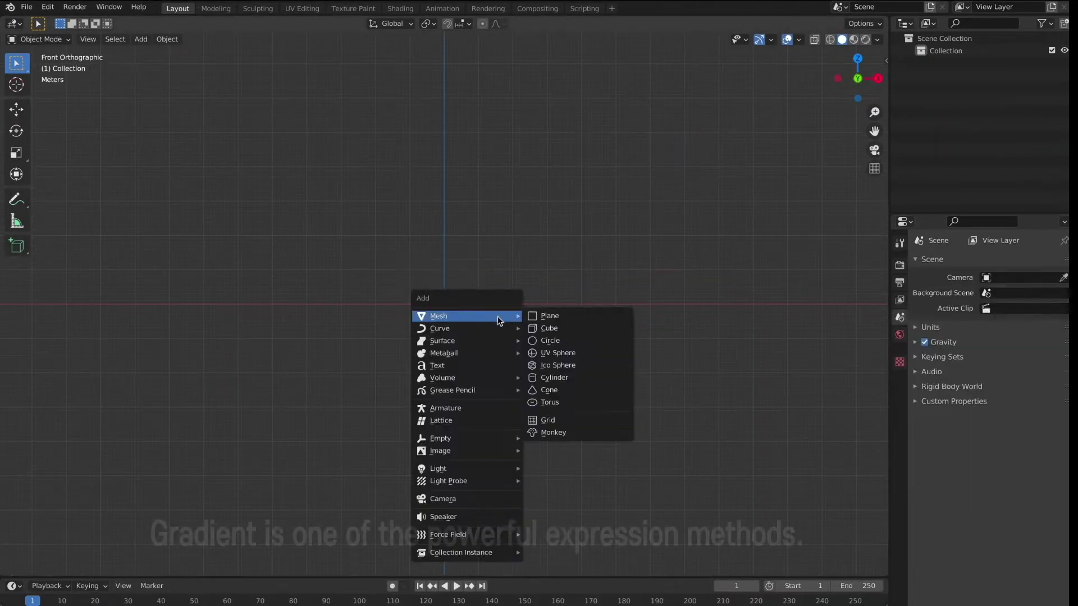
# Draw a freehand 'hello' as one continuous grease pencil stroke
pyautogui.moveTo(291, 312)
pyautogui.mouseDown()
pyautogui.moveTo(390, 277)
pyautogui.moveTo(350, 340)
pyautogui.mouseUp()
pyautogui.moveTo(385, 272)
pyautogui.mouseDown()
pyautogui.moveTo(415, 275)
pyautogui.moveTo(477, 326)
pyautogui.moveTo(522, 264)
pyautogui.moveTo(623, 208)
pyautogui.moveTo(618, 314)
pyautogui.moveTo(665, 261)
pyautogui.moveTo(648, 305)
pyautogui.mouseUp()
pyautogui.moveTo(664, 260); pyautogui.dragTo(752, 270)
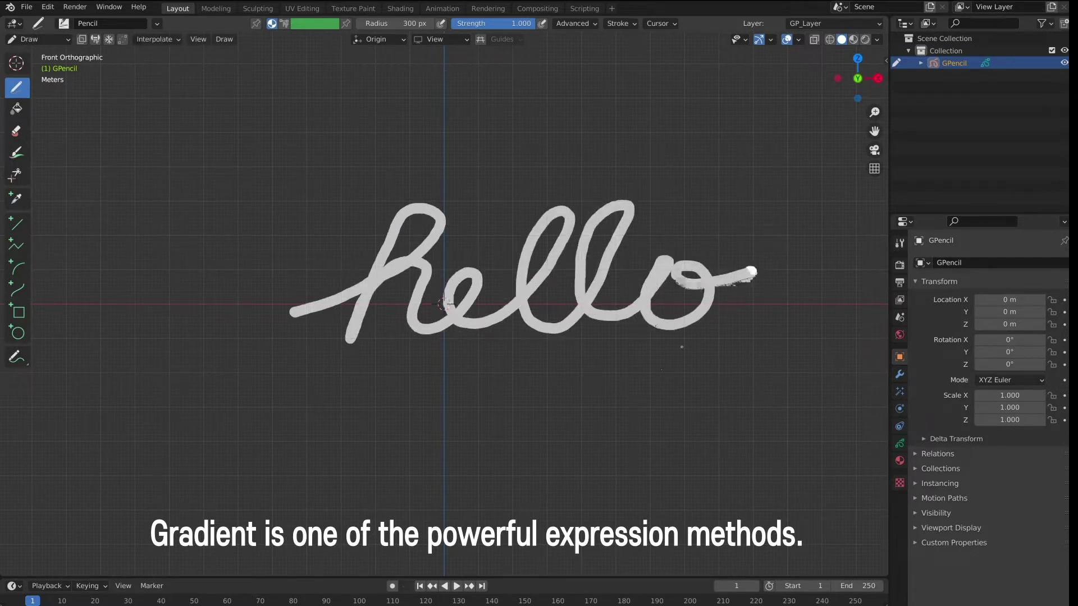
pyautogui.press('Home')
# Select the hello stroke and give it a new black material, Material.001
pyautogui.click(37, 39)
pyautogui.click(34, 53)
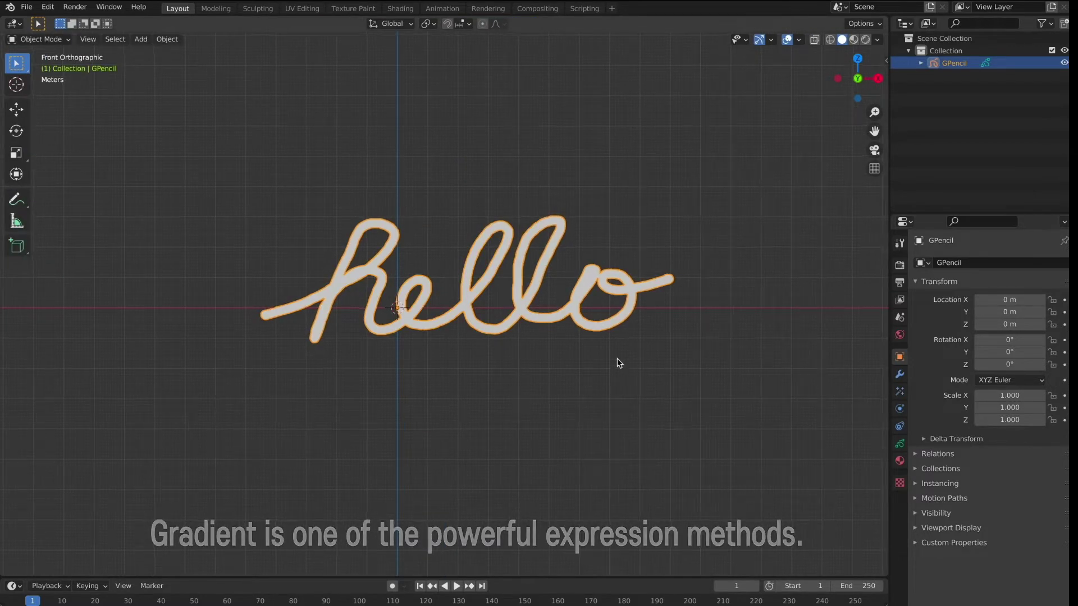
pyautogui.scroll(2, 629, 388)
pyautogui.click(695, 360)
pyautogui.click(655, 348)
pyautogui.click(900, 460)
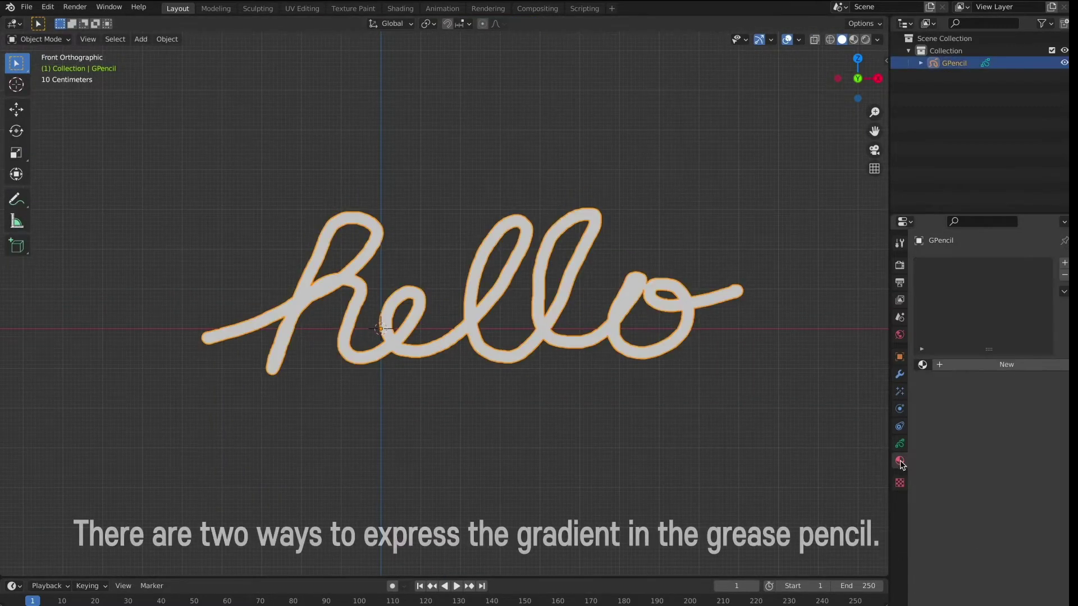
pyautogui.click(985, 364)
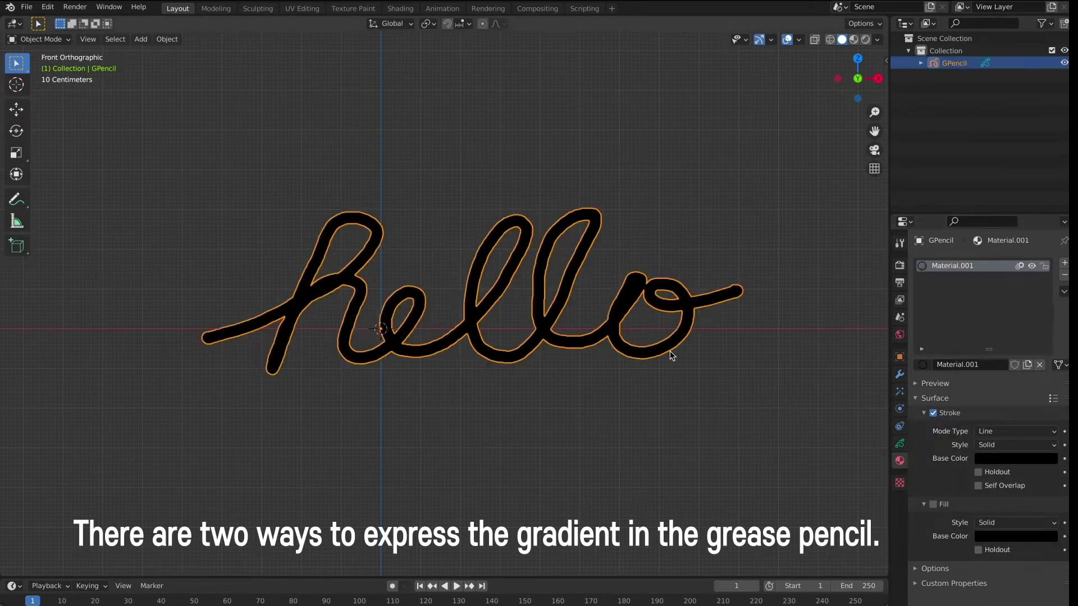
pyautogui.click(899, 374)
pyautogui.click(1043, 262)
# Add a Tint modifier, switch to Material Preview shading, and set Tint Type to Gradient
pyautogui.click(1036, 336)
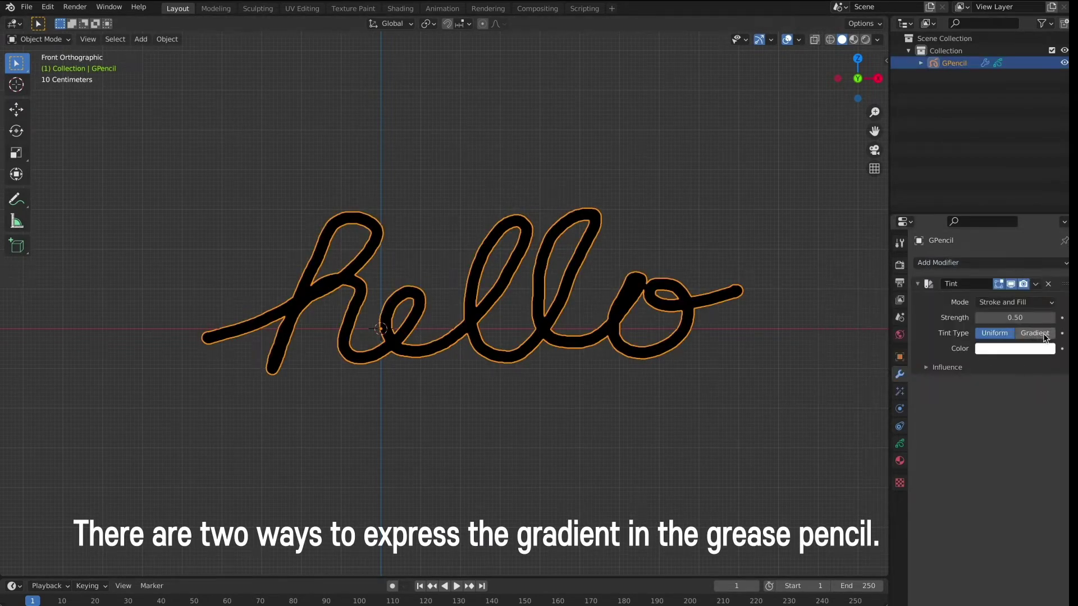
pyautogui.press('z')
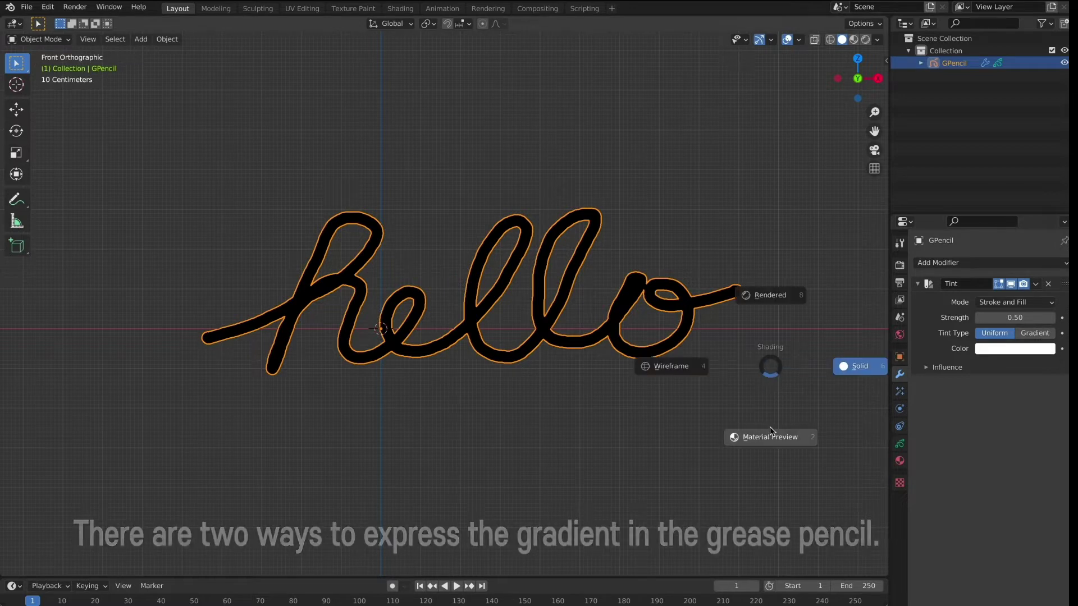
pyautogui.click(763, 426)
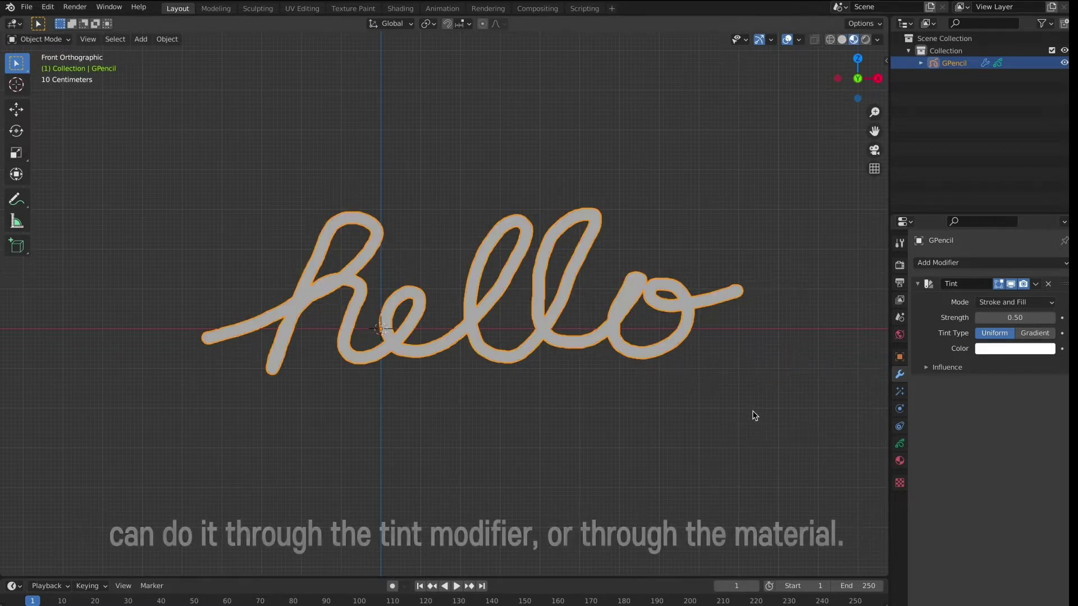
pyautogui.click(1037, 336)
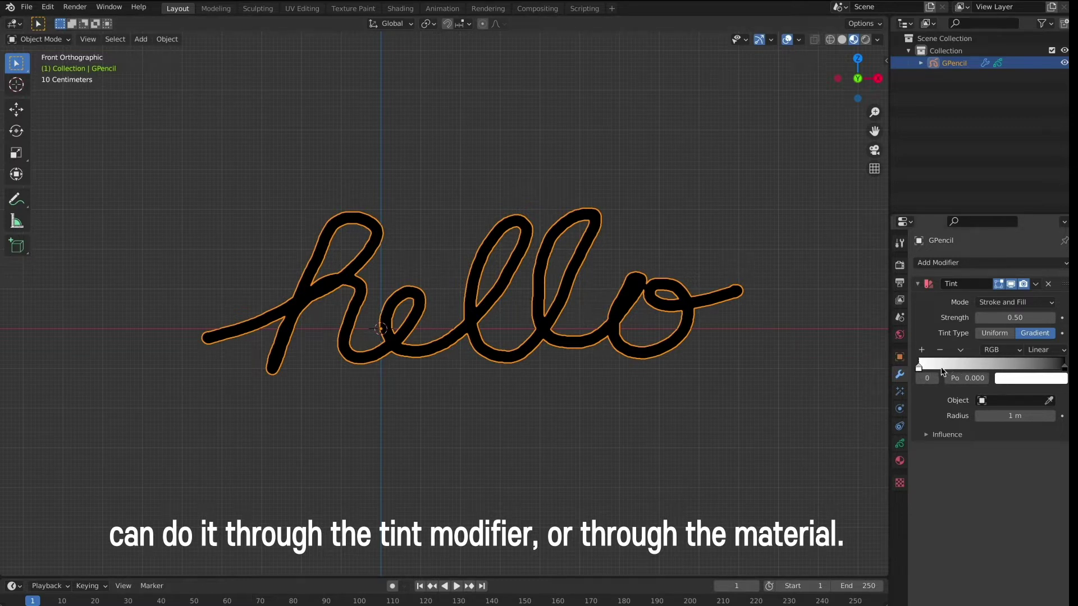
# Add three colour stops to the Tint gradient and make the first stop blue
pyautogui.click(921, 349)
pyautogui.click(921, 349)
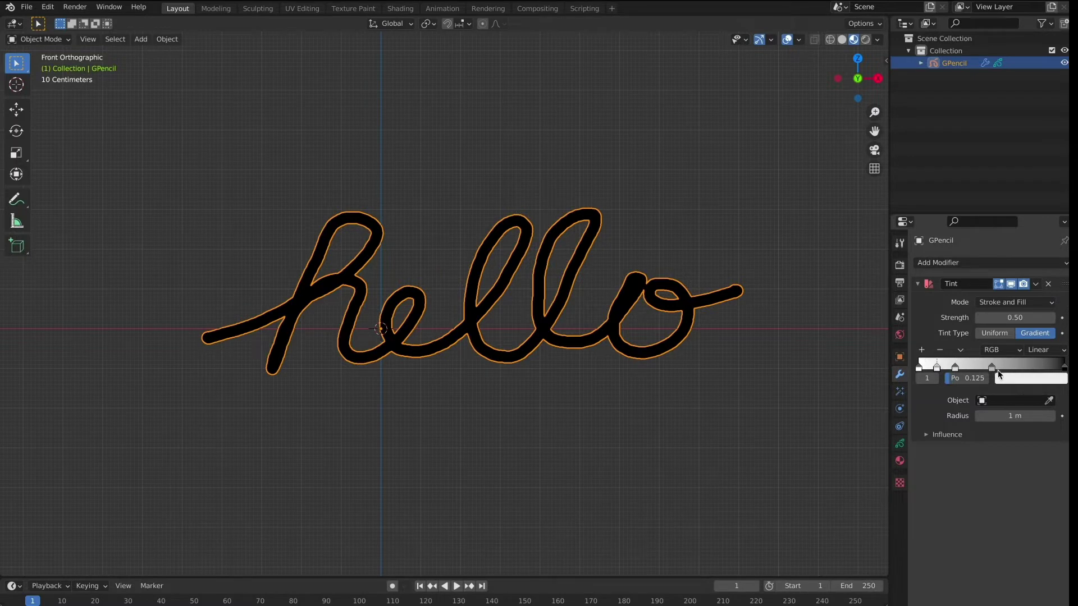
pyautogui.click(955, 367)
pyautogui.click(919, 368)
pyautogui.click(1030, 378)
pyautogui.click(988, 253)
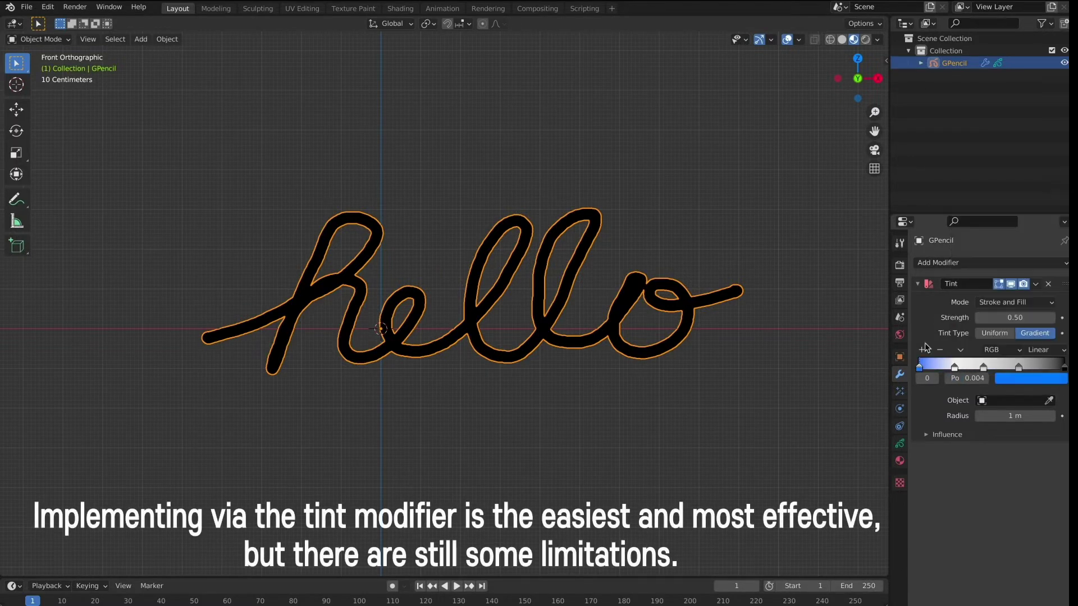
# Colour the following gradient stops green, yellow and red
pyautogui.click(954, 368)
pyautogui.click(1031, 378)
pyautogui.click(979, 235)
pyautogui.click(983, 367)
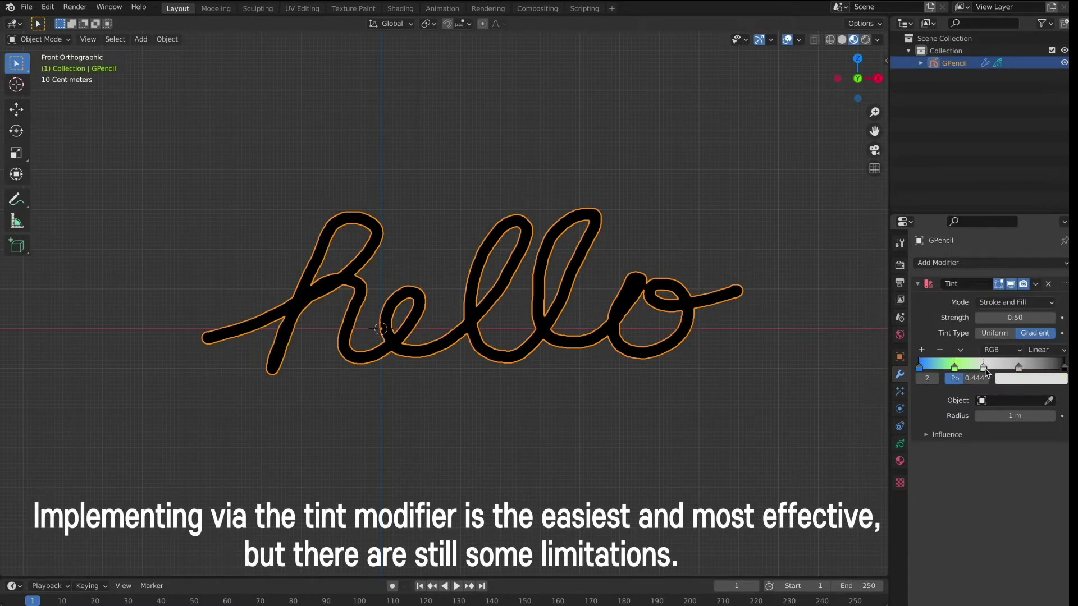
pyautogui.click(1031, 378)
pyautogui.click(982, 269)
pyautogui.click(1018, 368)
pyautogui.click(1030, 377)
# Set the last gradient stop to purple, then change it to medium blue
pyautogui.click(1005, 284)
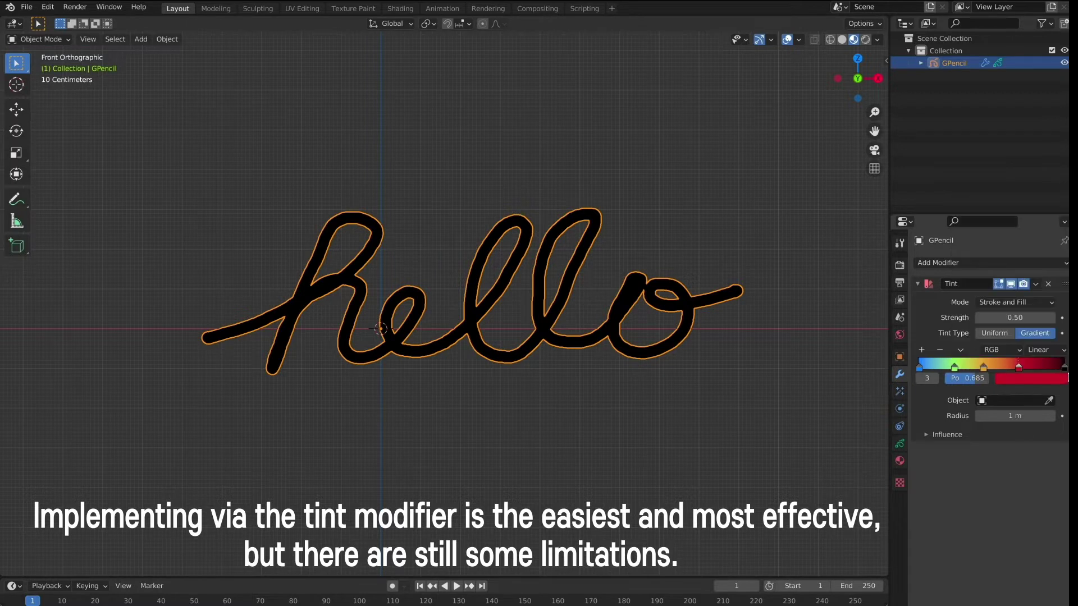
pyautogui.click(1064, 368)
pyautogui.moveTo(1027, 347)
pyautogui.mouseDown()
pyautogui.moveTo(983, 348)
pyautogui.moveTo(957, 378)
pyautogui.mouseUp()
pyautogui.click(1046, 379)
pyautogui.click(1029, 248)
pyautogui.click(1030, 378)
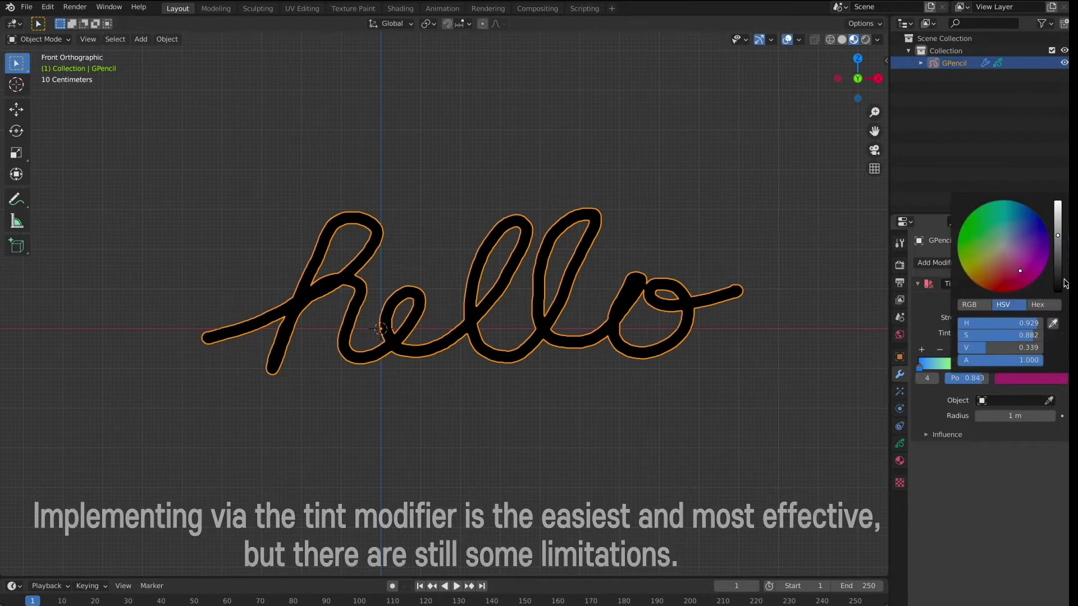
pyautogui.click(1039, 224)
pyautogui.click(1056, 239)
pyautogui.click(1006, 223)
pyautogui.click(344, 224)
pyautogui.click(387, 227)
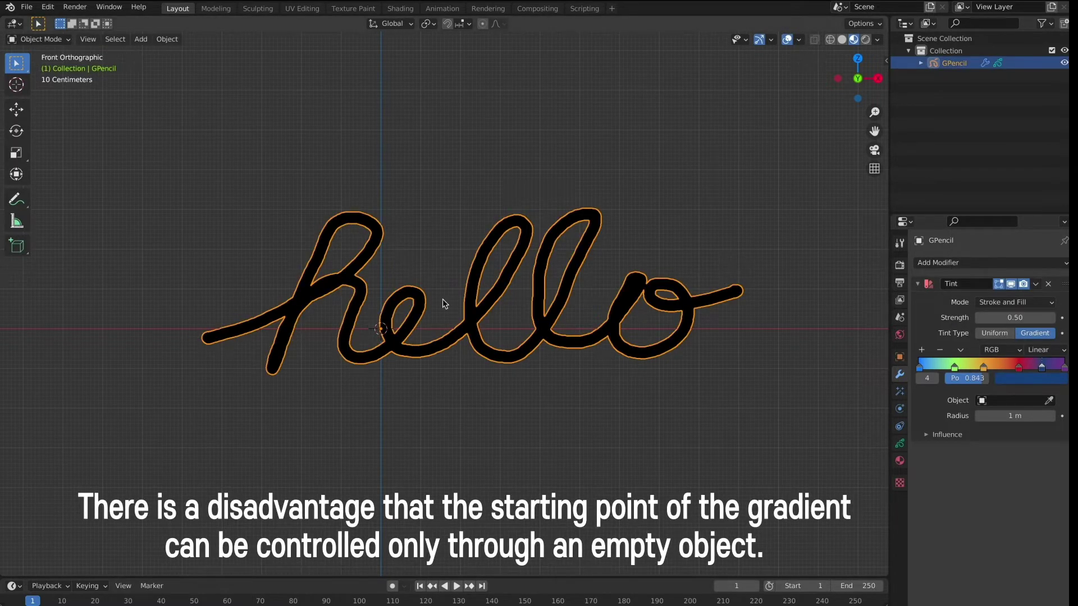
# Add a Plain Axes empty at the scene origin
pyautogui.click(649, 425)
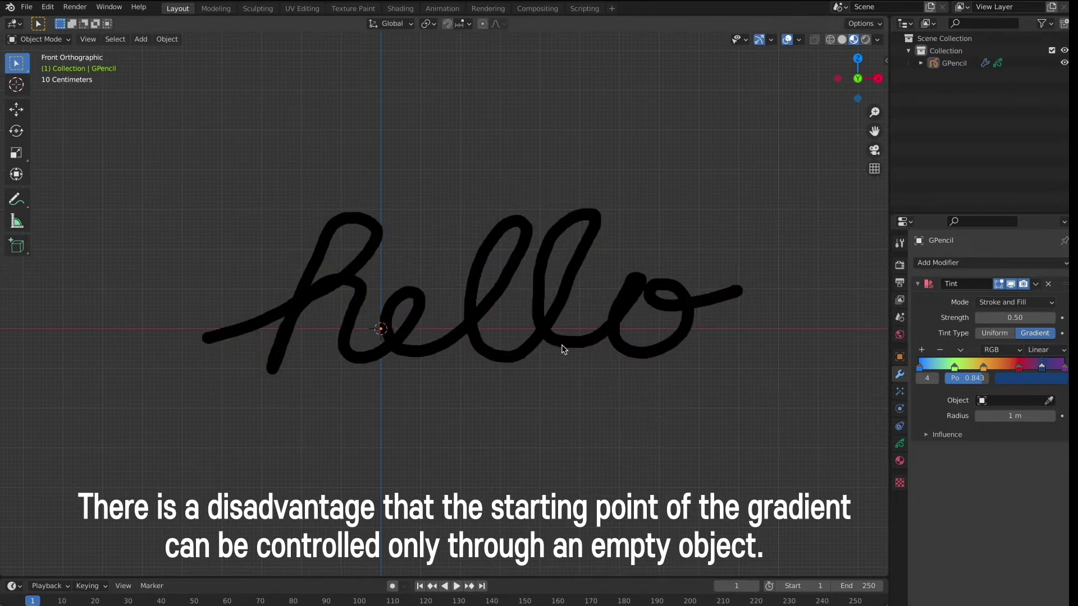
pyautogui.click(559, 338)
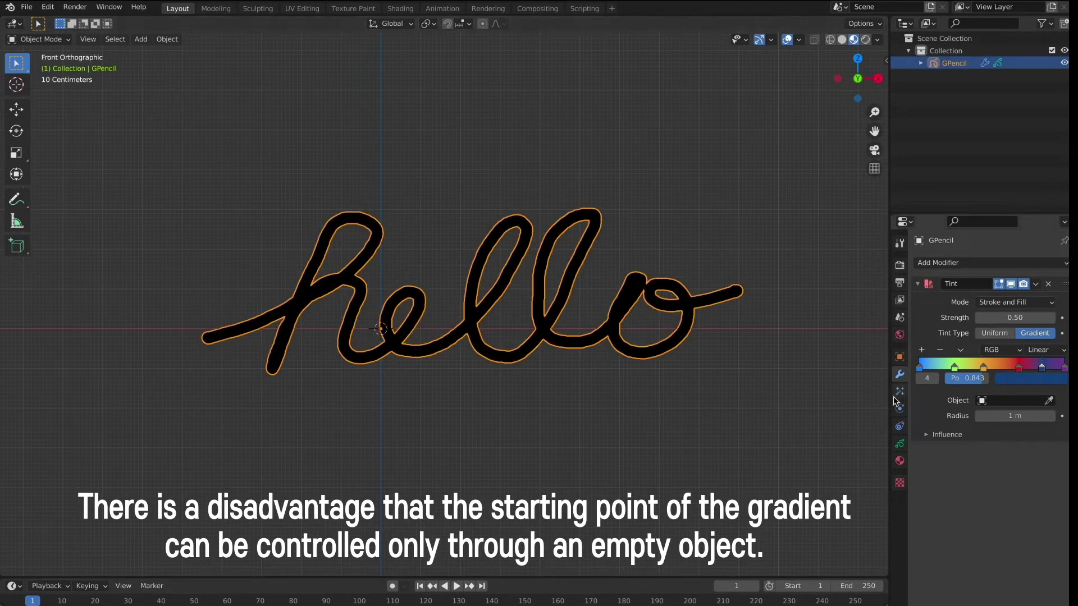
pyautogui.click(601, 404)
pyautogui.hotkey('shift', 'a')
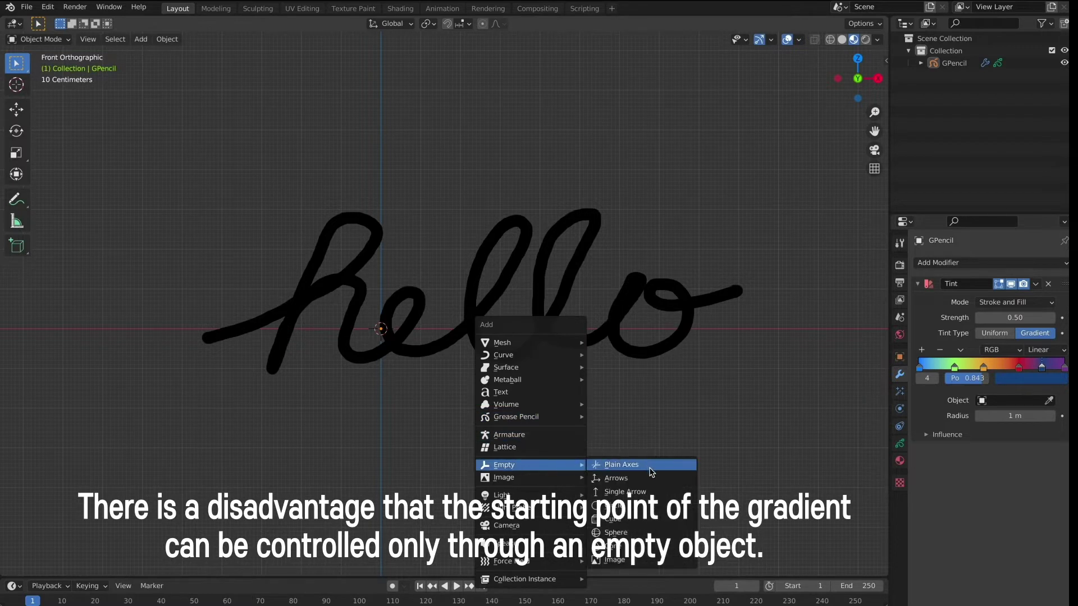
pyautogui.click(651, 473)
# Move the empty to the hello stroke's left end, at X -4.6916 m
pyautogui.press('g')
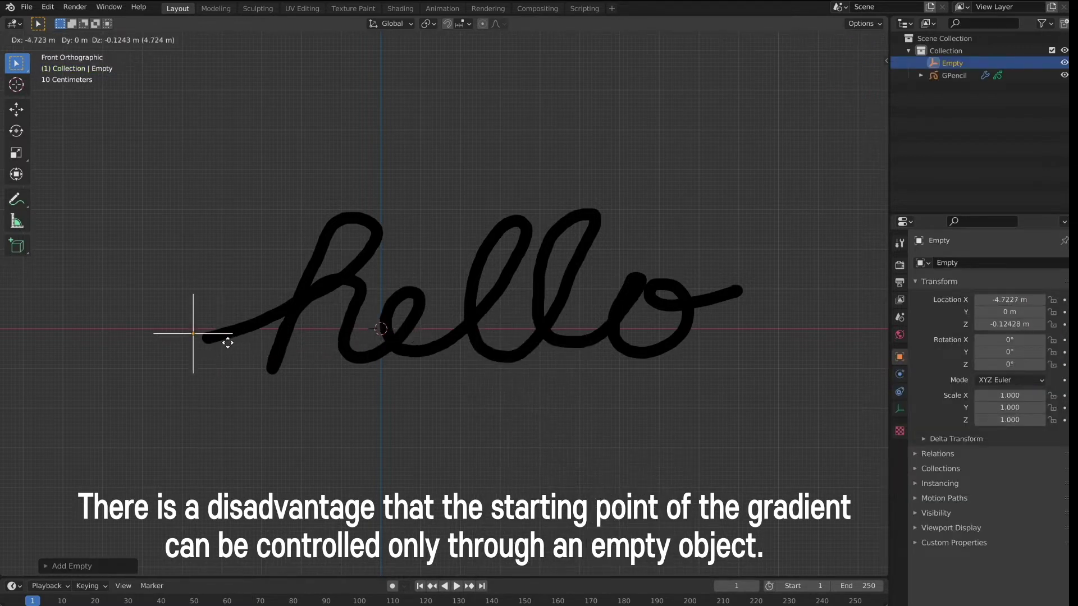
pyautogui.click(227, 341)
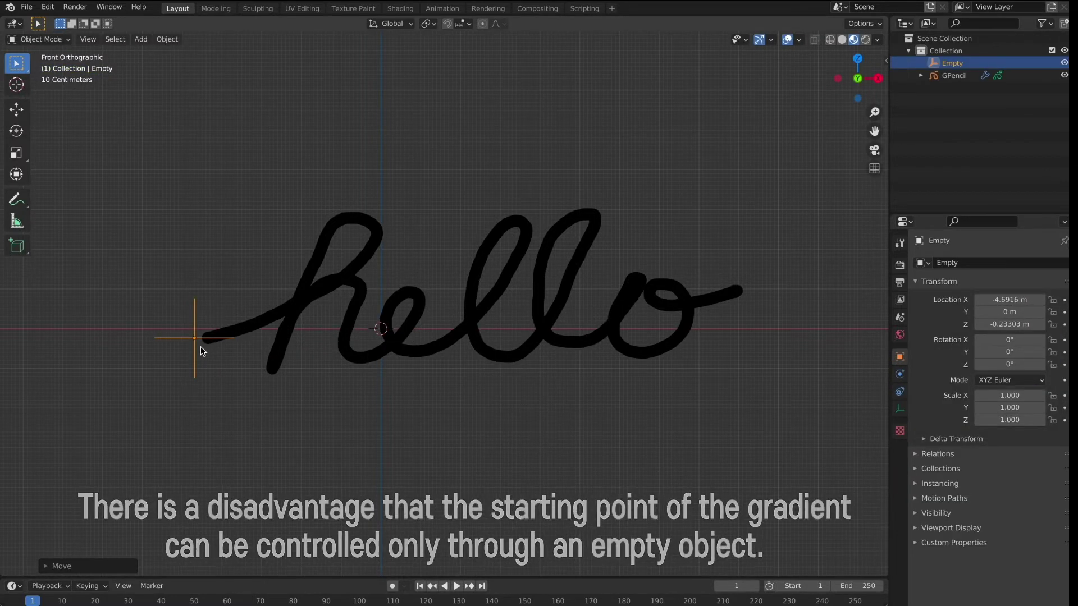
pyautogui.click(276, 322)
# Set the Tint gradient's object to the Empty with a 15.9 m radius
pyautogui.click(1018, 400)
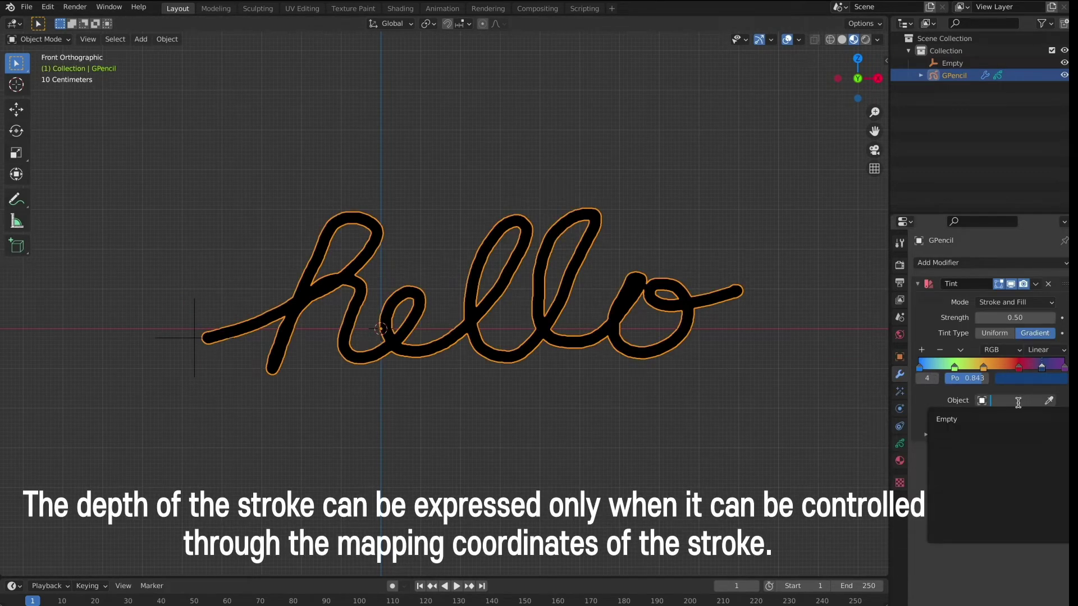
pyautogui.click(955, 419)
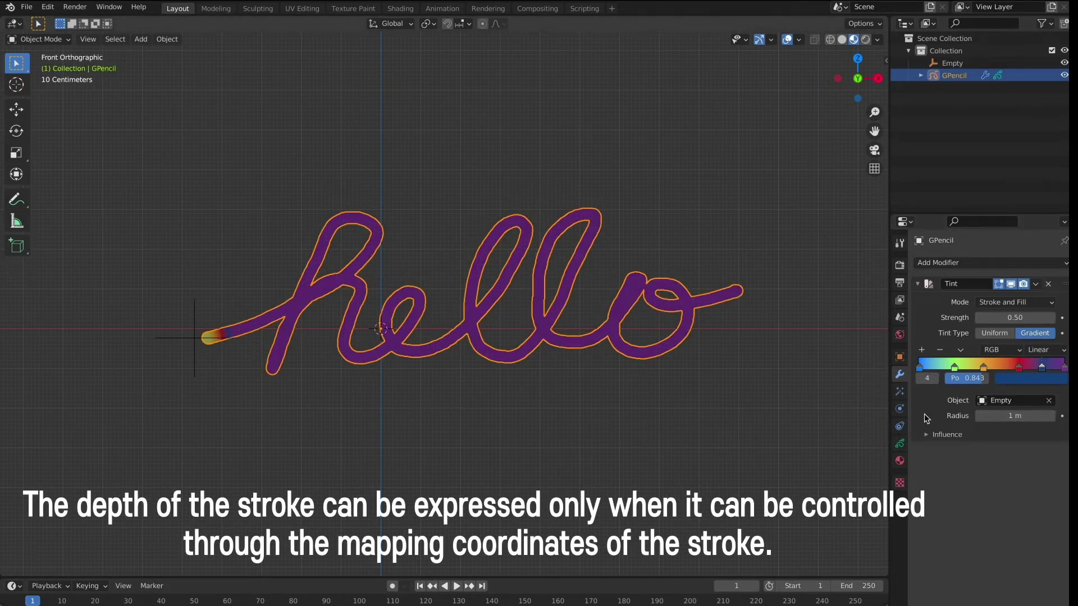
pyautogui.moveTo(1010, 415); pyautogui.dragTo(1058, 422)
# Toggle the hello stroke's selection to inspect the rainbow gradient colouring
pyautogui.click(638, 402)
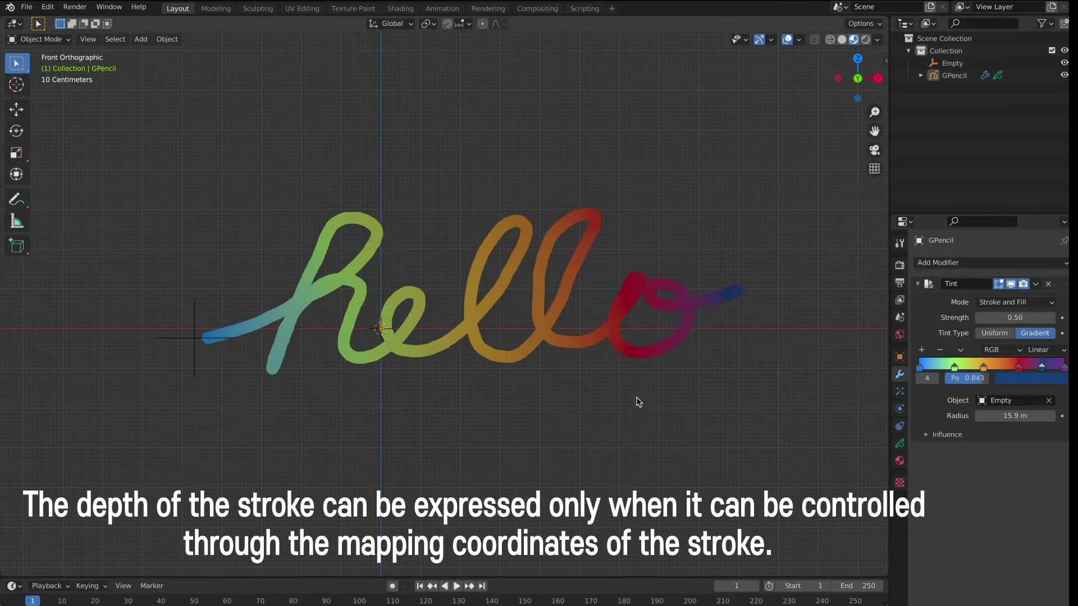
pyautogui.click(260, 321)
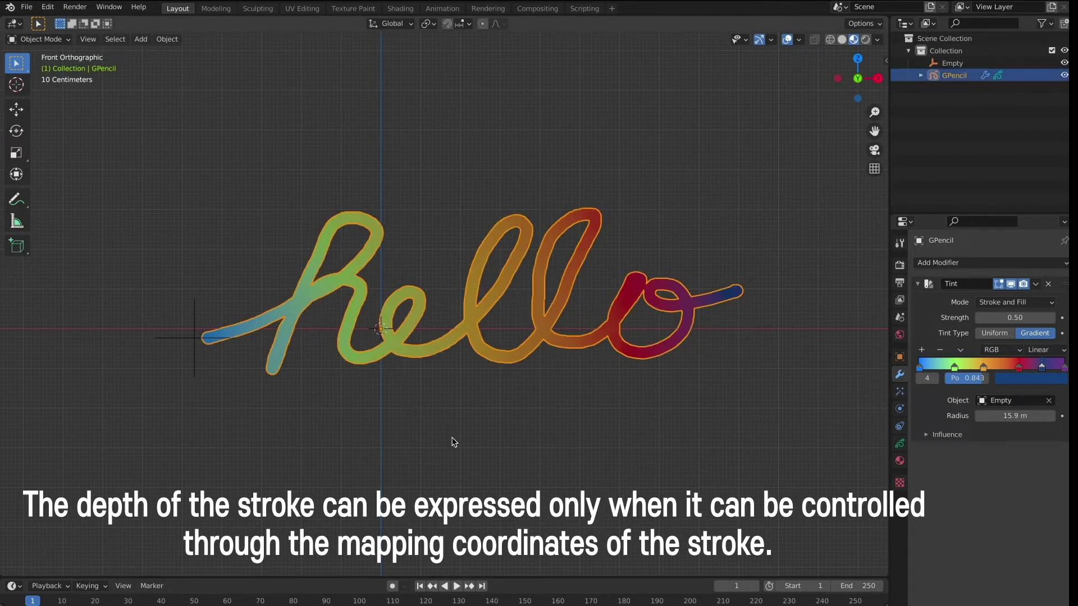
pyautogui.click(472, 435)
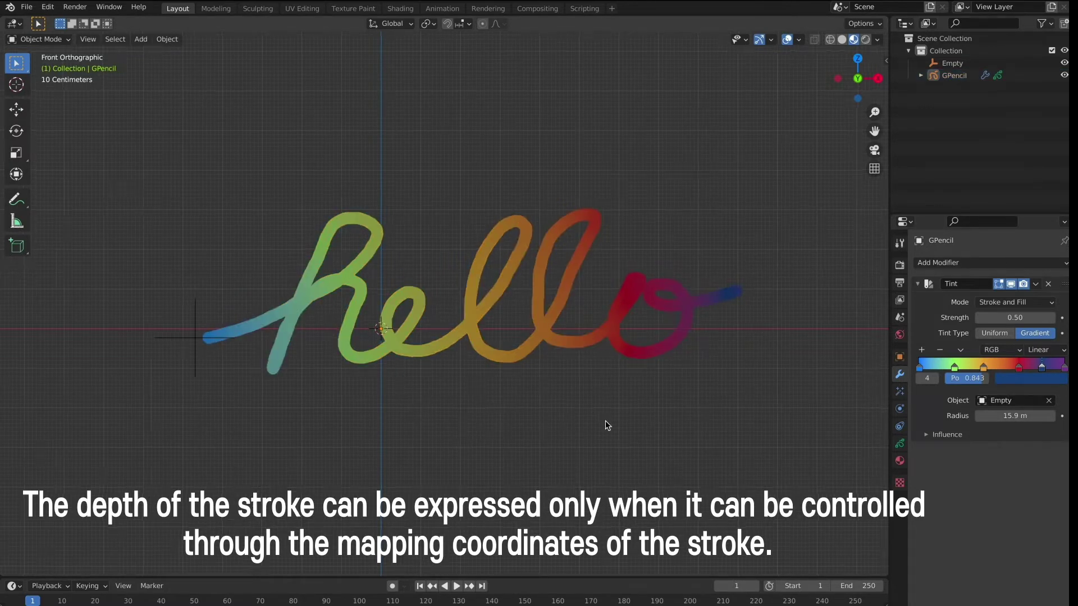
pyautogui.scroll(-1, 605, 420)
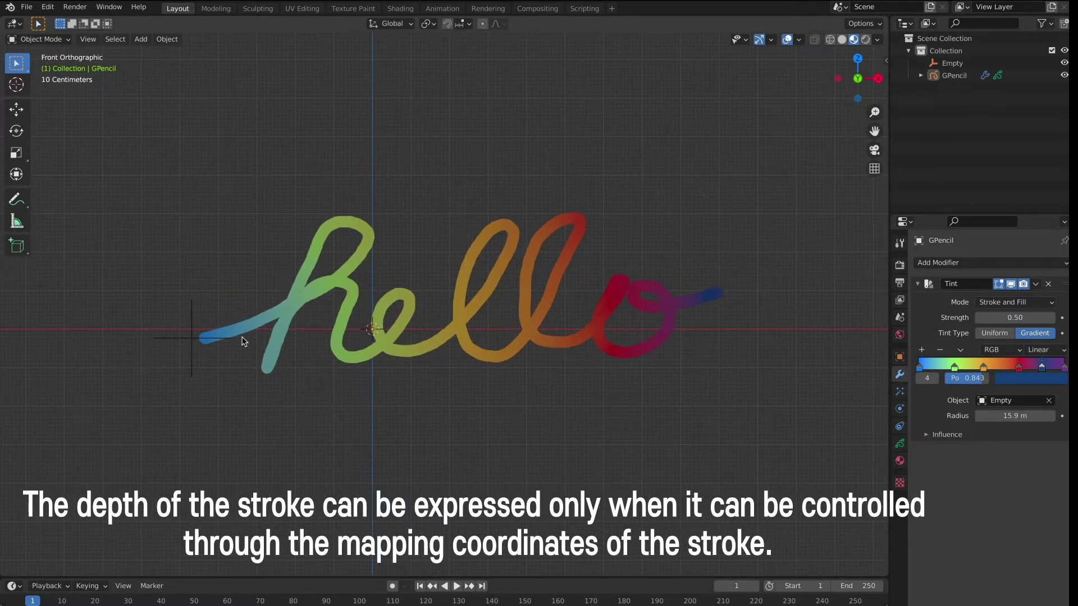
pyautogui.click(532, 367)
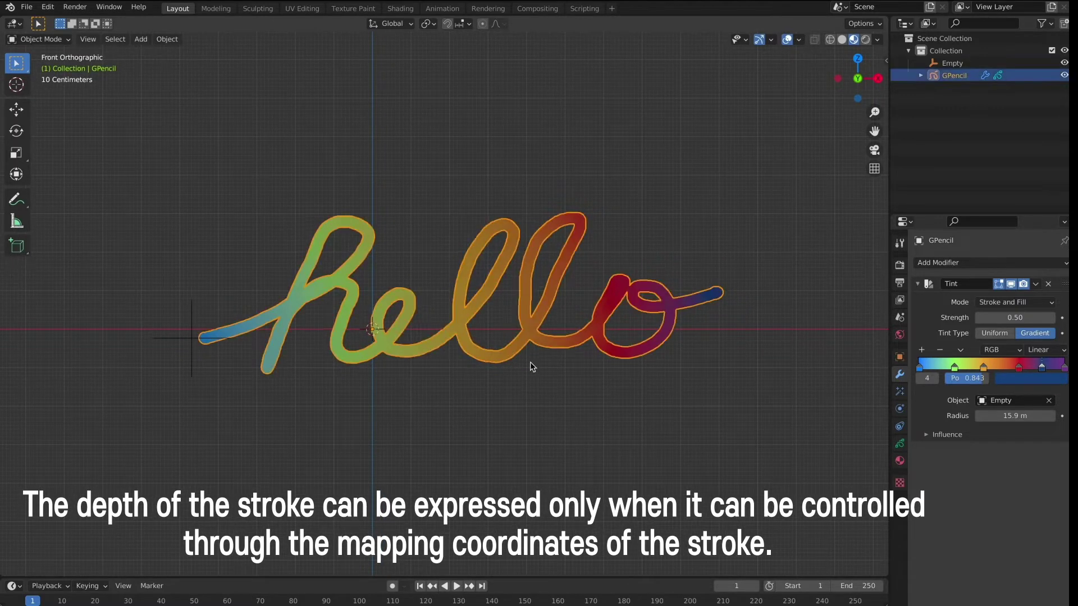
pyautogui.click(620, 417)
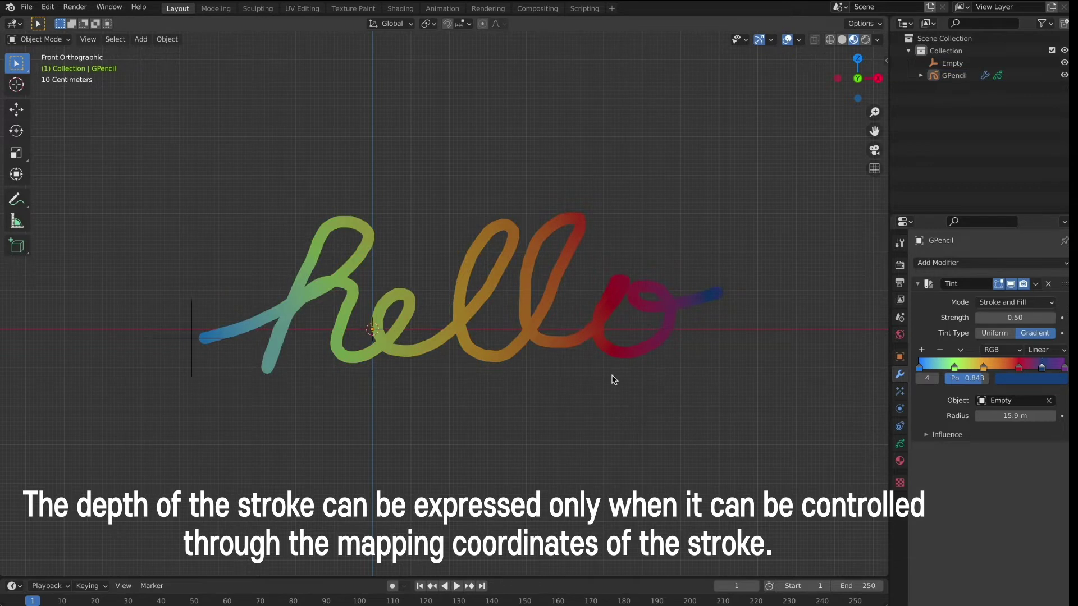
pyautogui.click(371, 301)
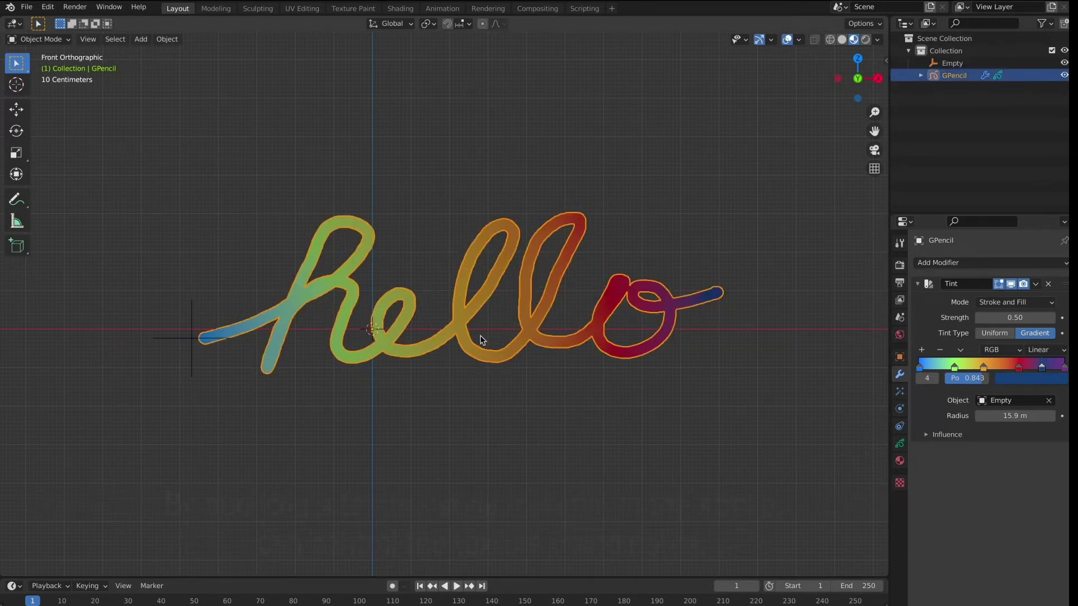
# Set the material's Stroke Style to Texture using gradient.png with UV Factor 5000
pyautogui.click(899, 460)
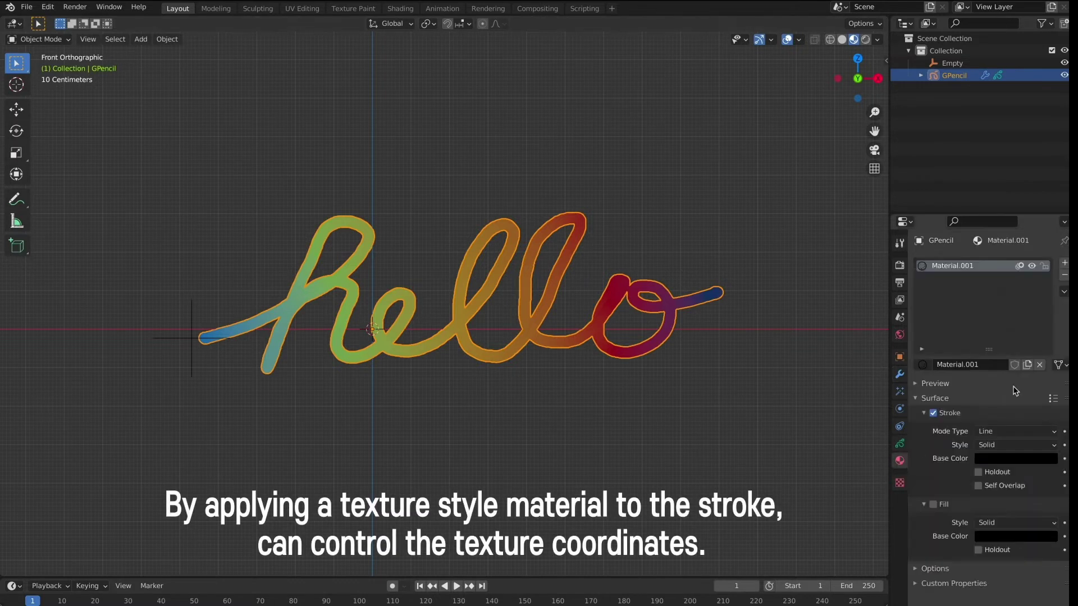
pyautogui.click(1039, 447)
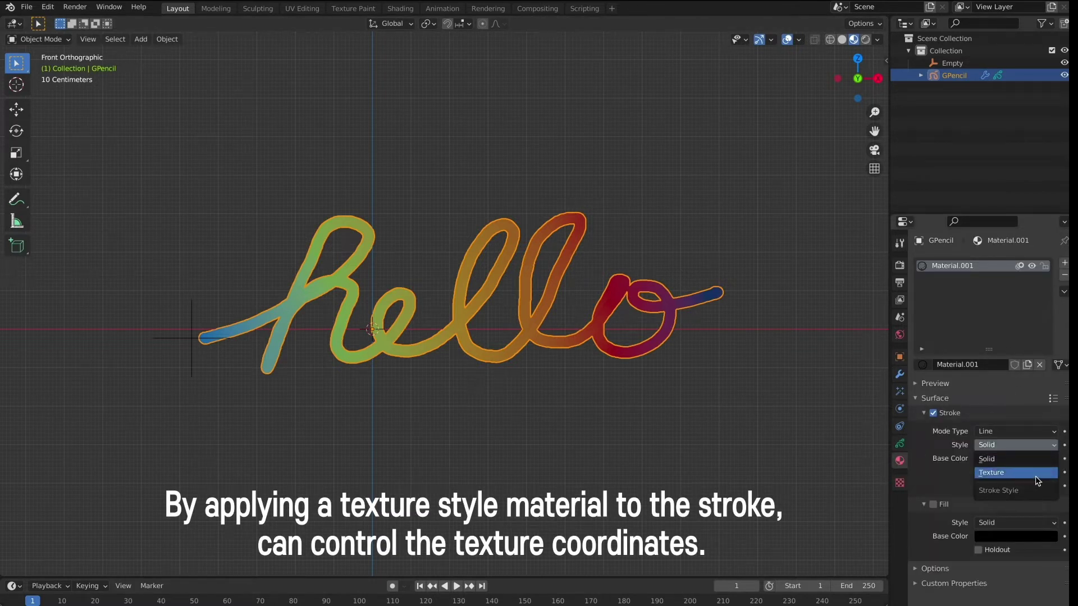
pyautogui.click(1035, 476)
pyautogui.click(921, 486)
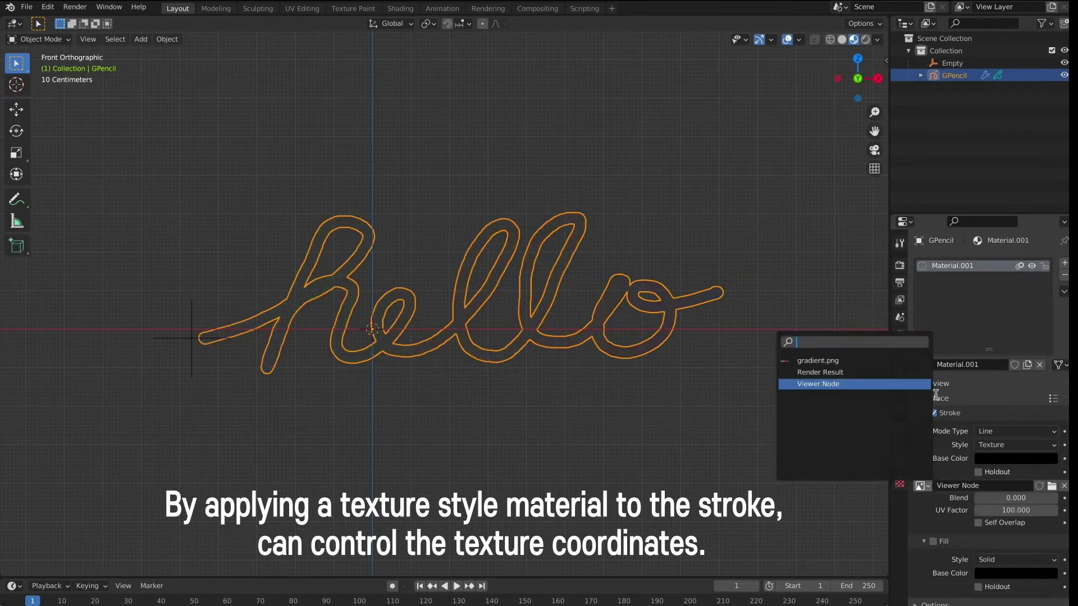
pyautogui.click(912, 360)
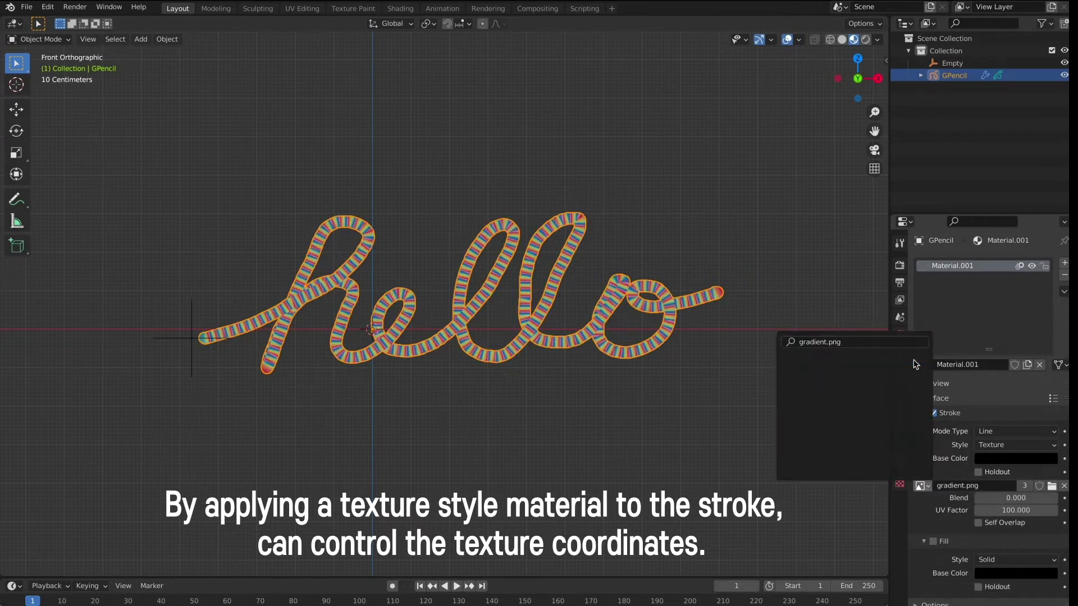
pyautogui.click(1039, 510)
pyautogui.write('5000000')
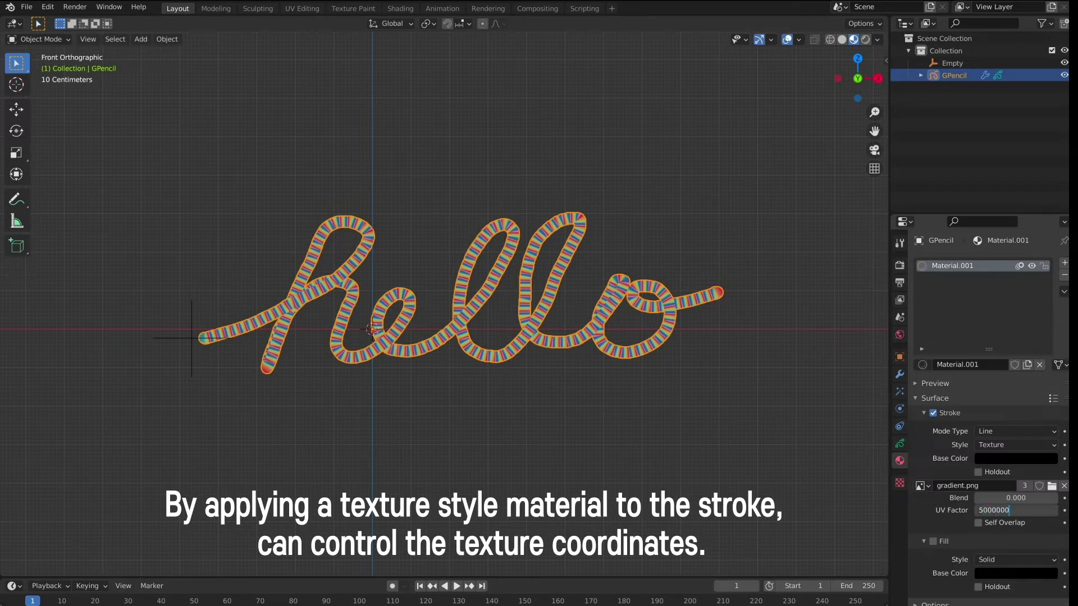
pyautogui.press('Return')
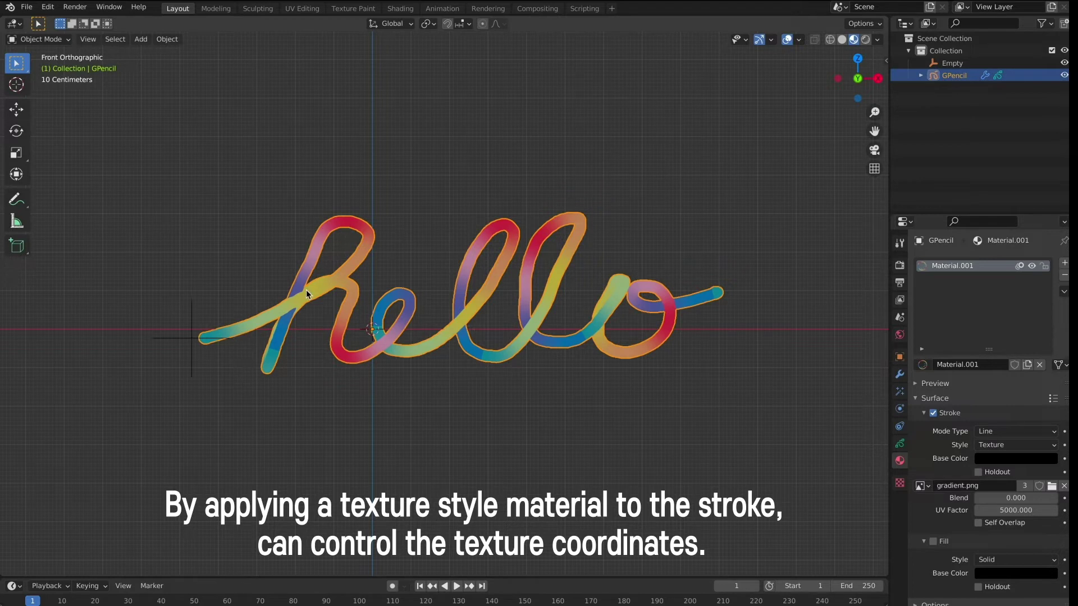
# Deselect and reselect the stroke to view the textured colour bands
pyautogui.click(413, 427)
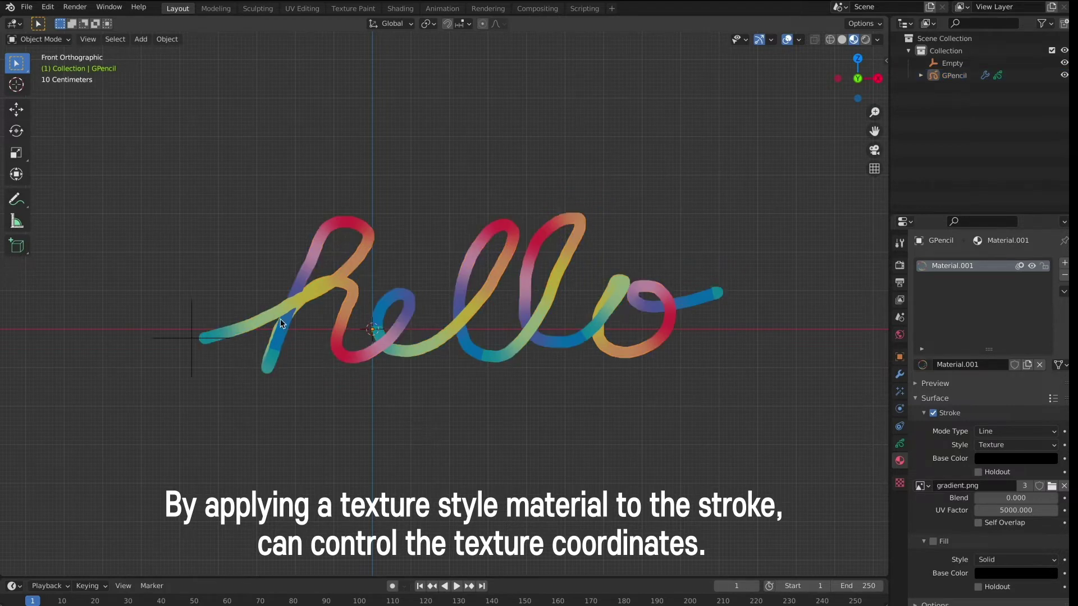
pyautogui.click(345, 342)
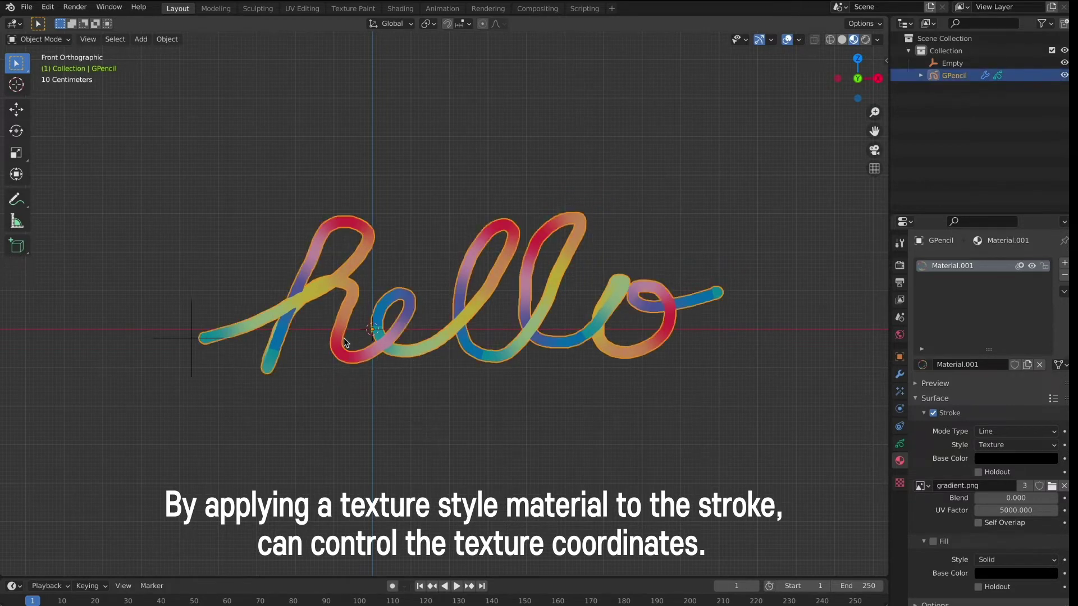
pyautogui.click(899, 374)
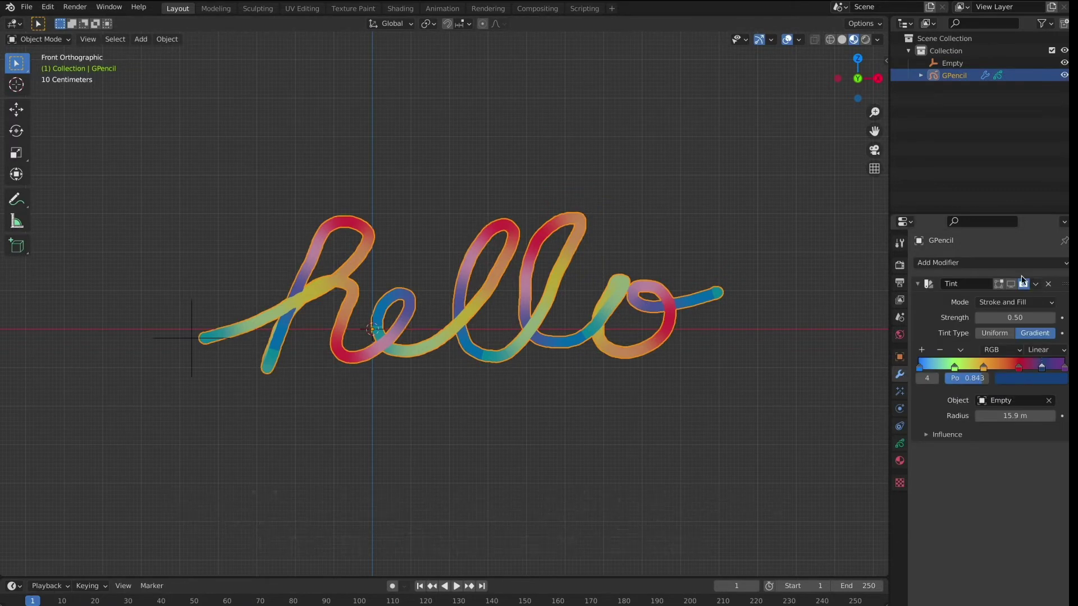
# Add a Texture Mapping modifier and enter its Scale value of 0.187
pyautogui.click(1042, 264)
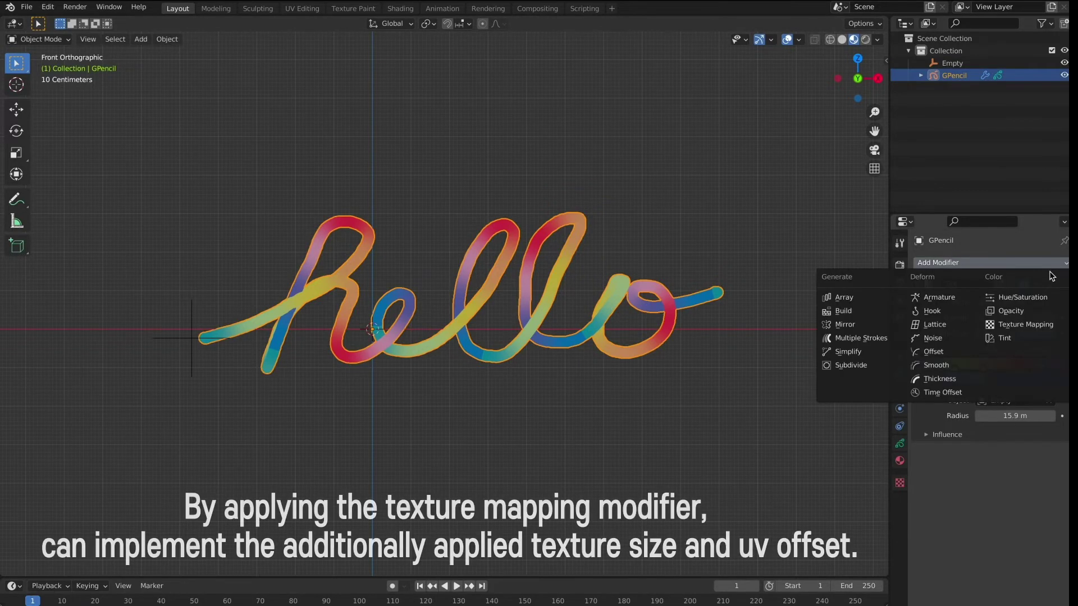
pyautogui.click(1049, 330)
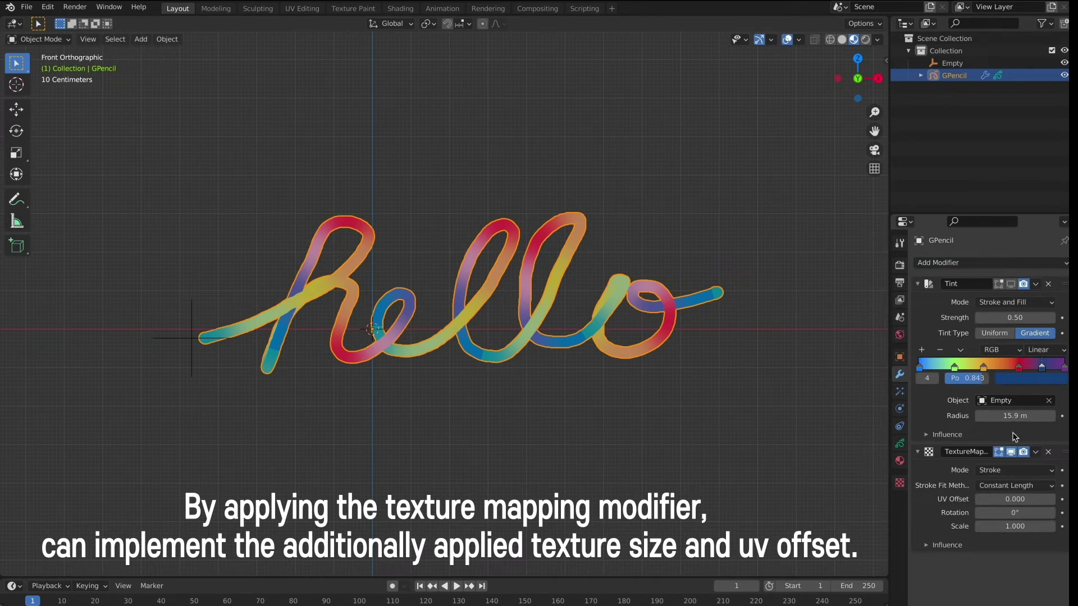
pyautogui.click(1033, 528)
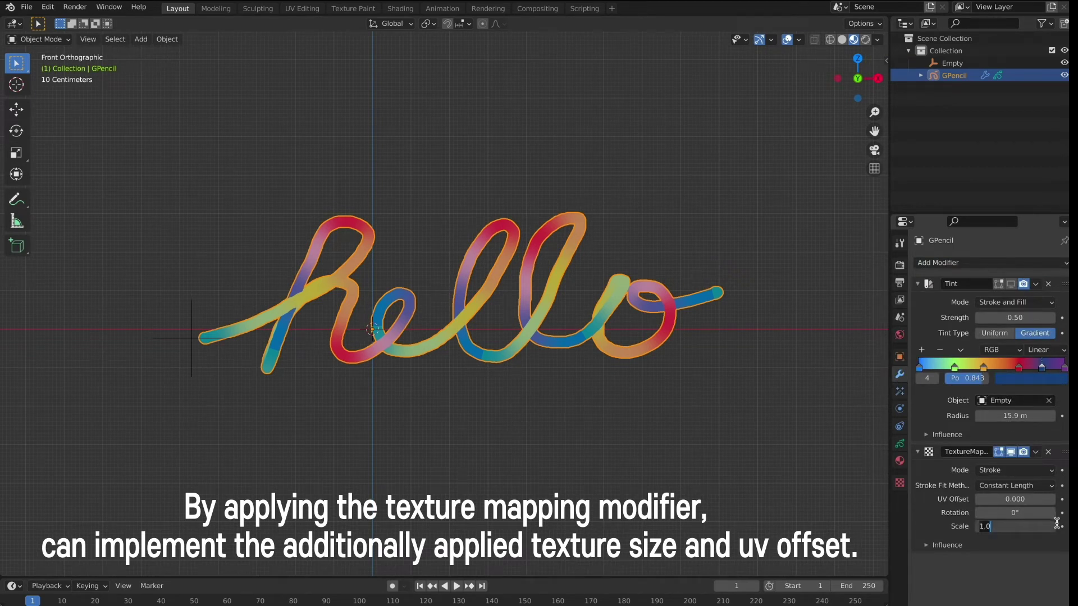
pyautogui.write('.2')
pyautogui.write('18')
pyautogui.write('7')
# Confirm scale 0.187, then shrink, move and close the gradient.png Preview window
pyautogui.press('Return')
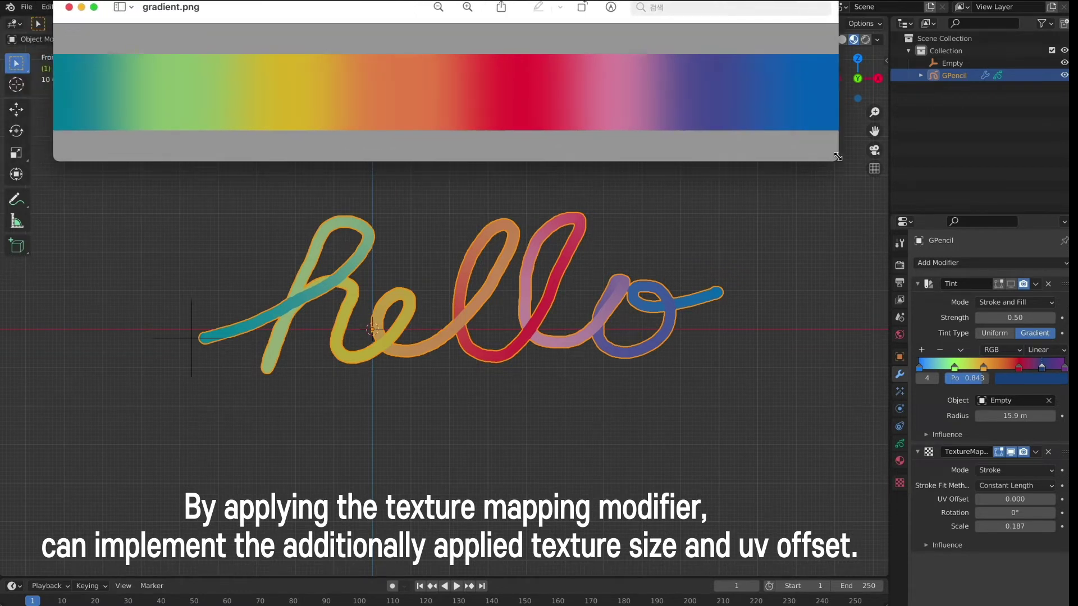
pyautogui.moveTo(837, 157); pyautogui.dragTo(802, 134)
pyautogui.moveTo(703, 3); pyautogui.dragTo(740, 6)
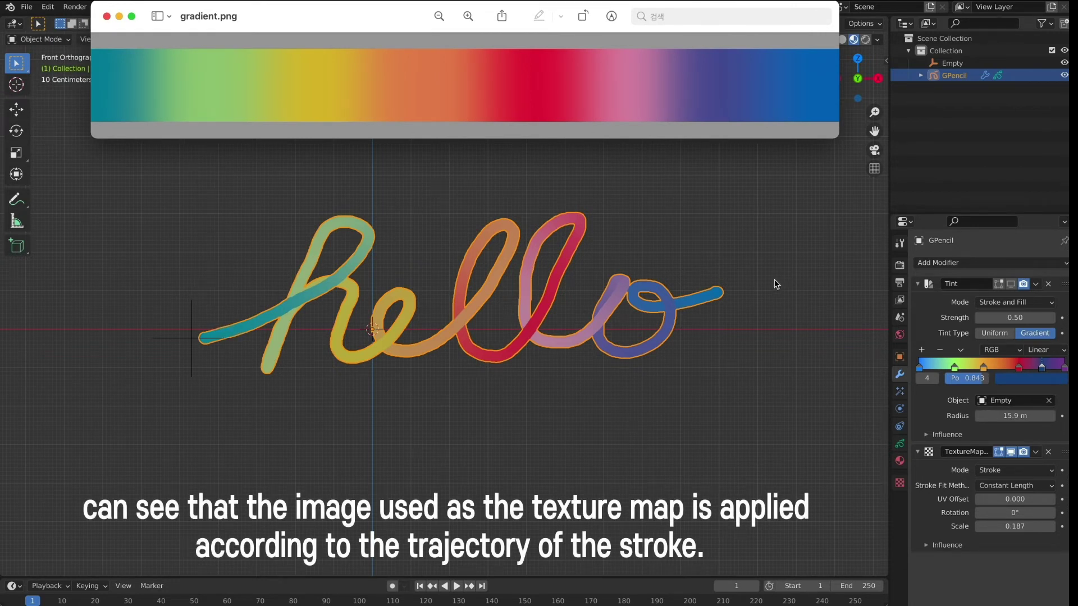
pyautogui.click(106, 16)
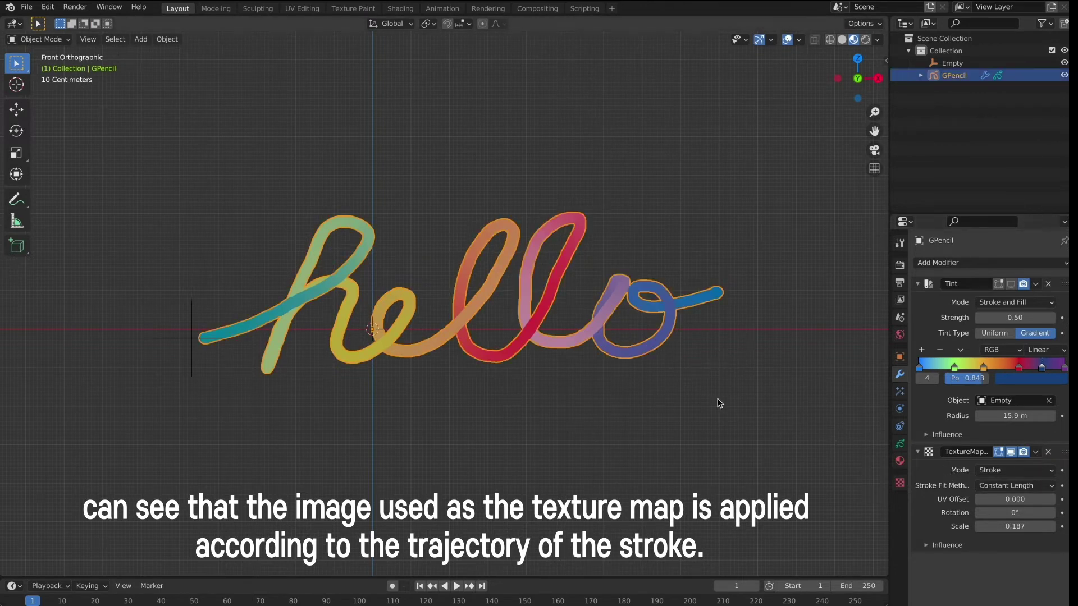
# Duplicate the hello object and place the copy below the original
pyautogui.click(627, 379)
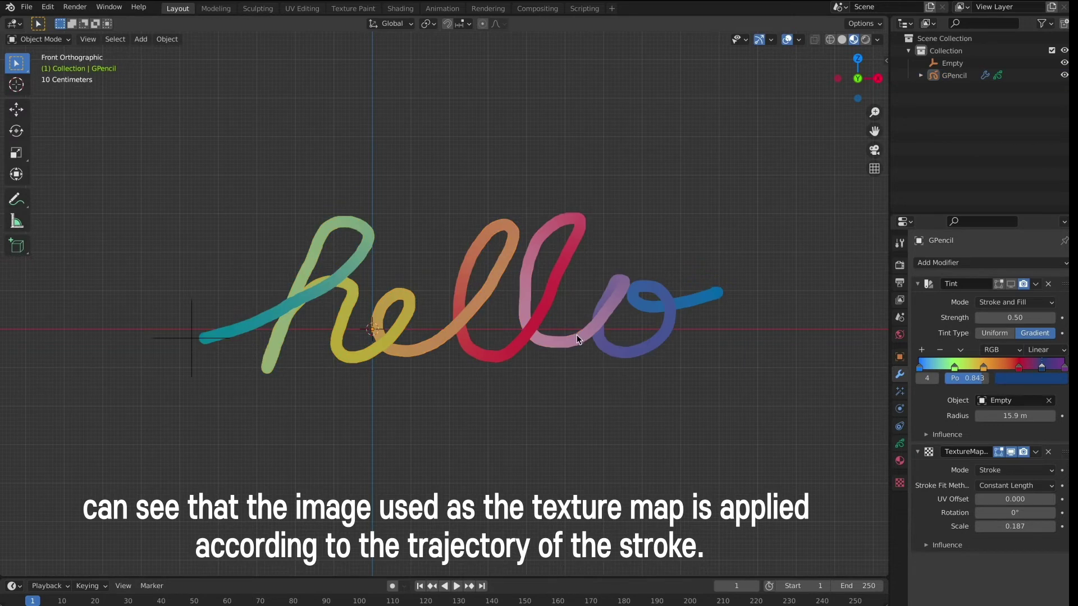
pyautogui.click(547, 336)
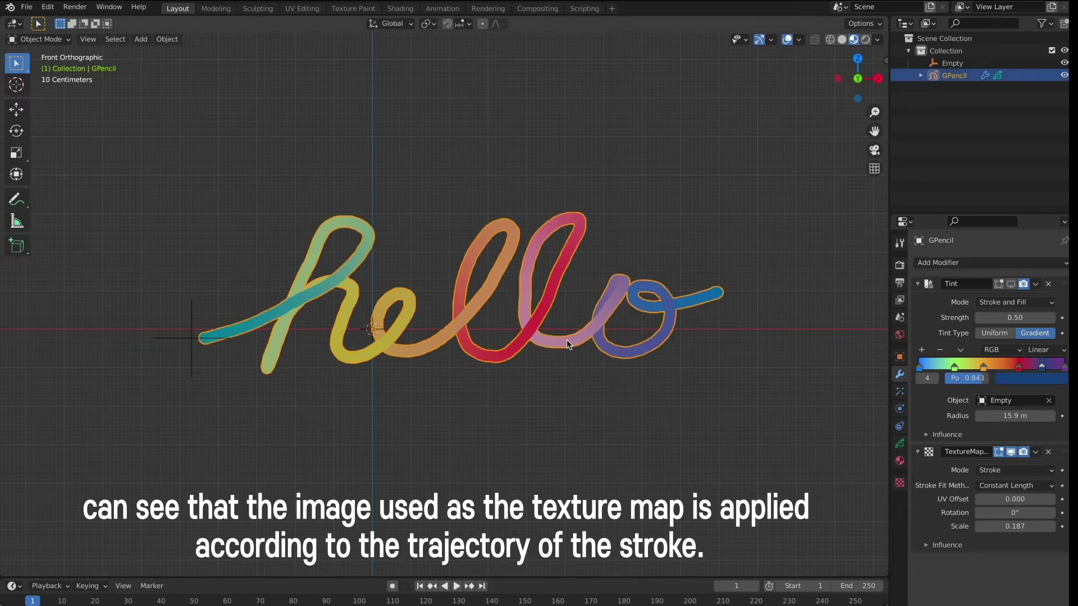
pyautogui.hotkey('shift', 'd')
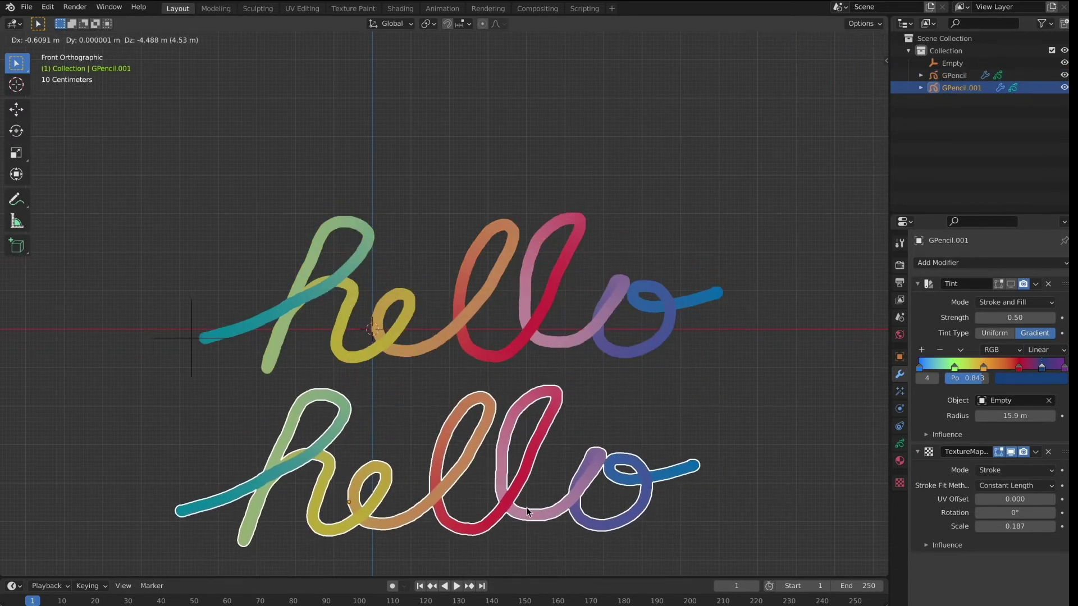
pyautogui.click(528, 510)
pyautogui.press('Home')
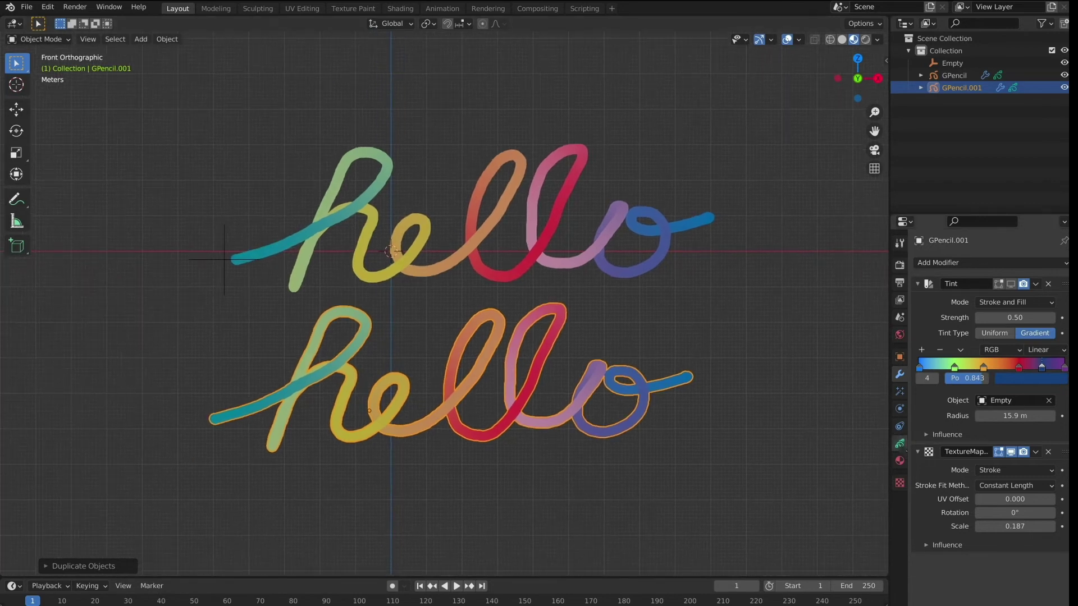
# Set the copy's Stroke Depth Order to 3D Location
pyautogui.click(899, 443)
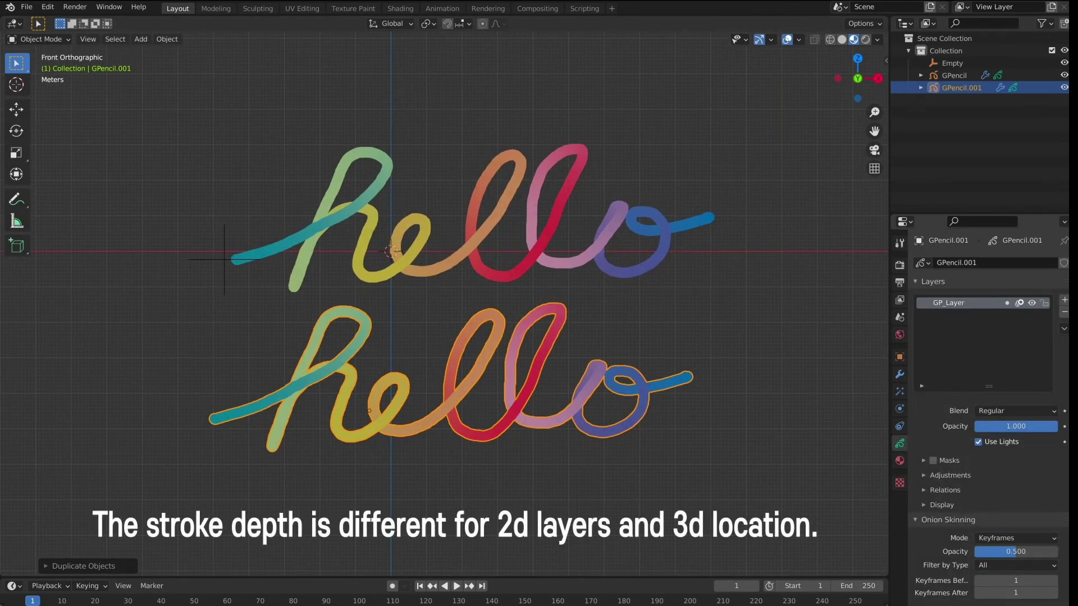
pyautogui.scroll(-1, 988, 421)
pyautogui.scroll(-2, 988, 421)
pyautogui.click(944, 587)
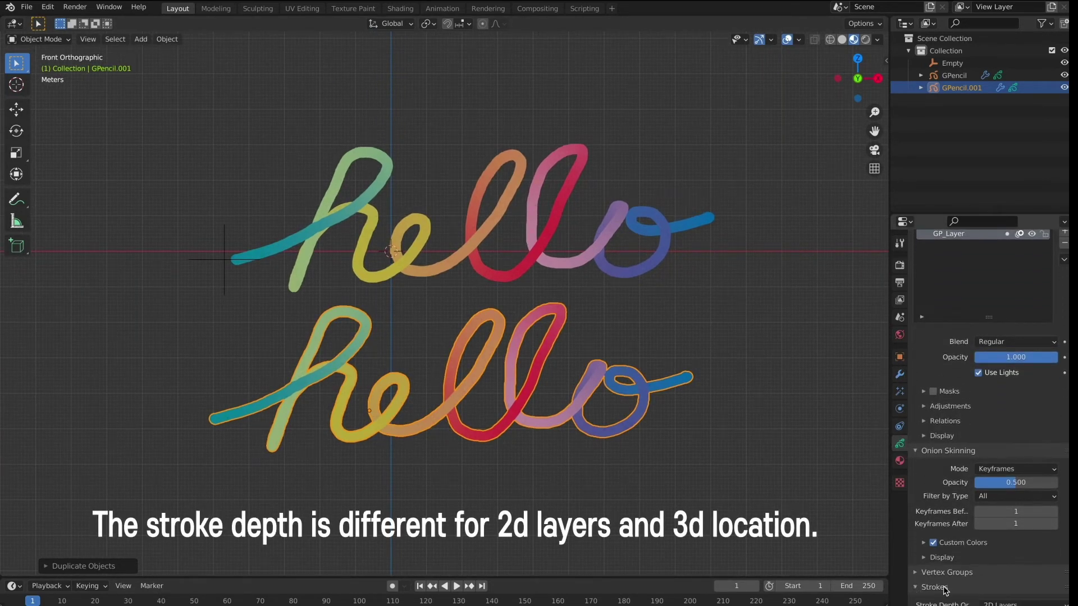
pyautogui.scroll(-3, 987, 561)
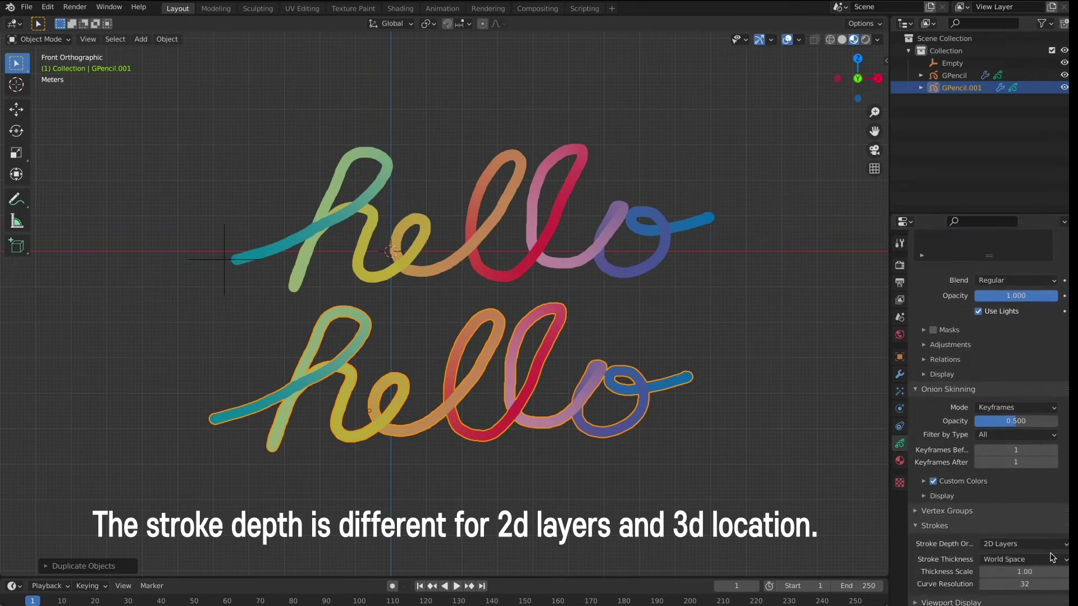
pyautogui.click(1022, 543)
pyautogui.click(1036, 571)
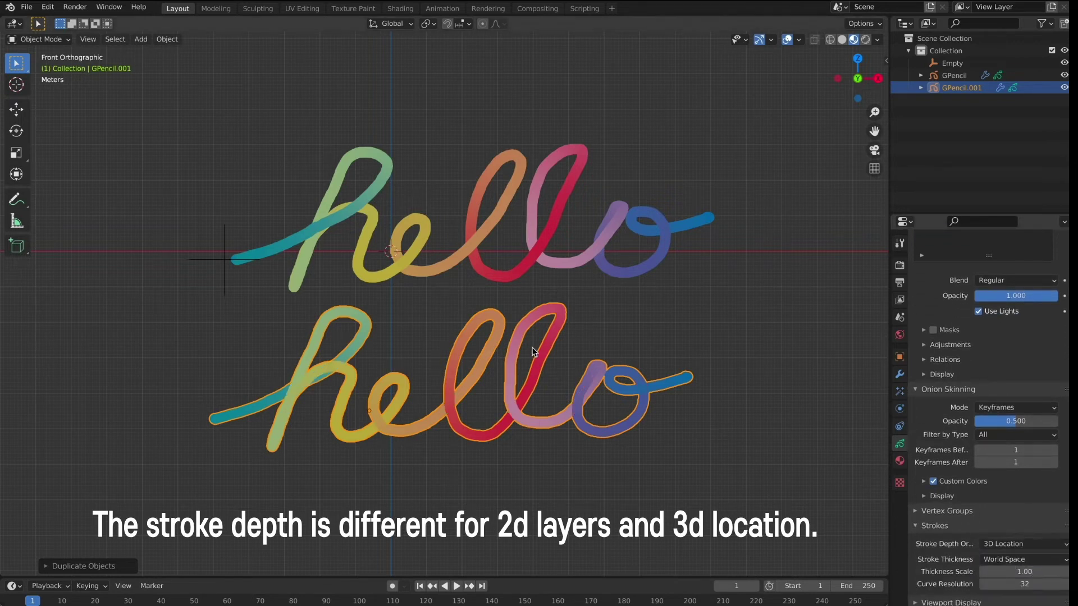
pyautogui.click(333, 223)
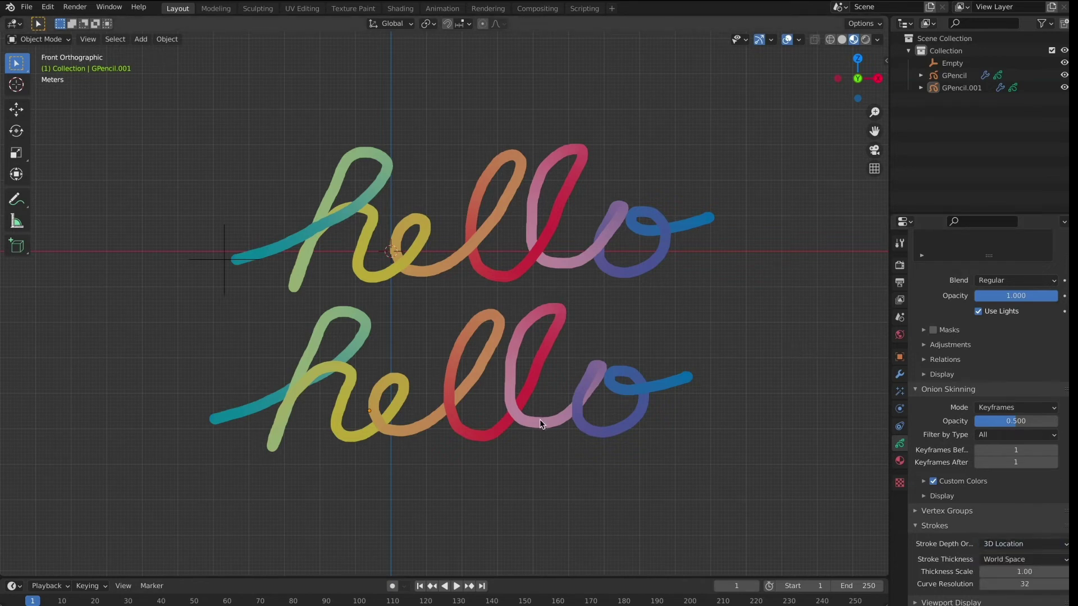
# In Draw Mode on the second hello object, sketch a rainbow cloud outline around both hellos
pyautogui.click(490, 350)
pyautogui.click(39, 39)
pyautogui.click(45, 94)
pyautogui.moveTo(223, 214)
pyautogui.mouseDown()
pyautogui.moveTo(295, 140)
pyautogui.moveTo(400, 112)
pyautogui.moveTo(557, 96)
pyautogui.moveTo(673, 112)
pyautogui.moveTo(727, 151)
pyautogui.moveTo(709, 230)
pyautogui.moveTo(734, 304)
pyautogui.moveTo(715, 415)
pyautogui.moveTo(521, 462)
pyautogui.moveTo(362, 449)
pyautogui.moveTo(210, 415)
pyautogui.moveTo(202, 323)
pyautogui.moveTo(168, 262)
pyautogui.mouseUp()
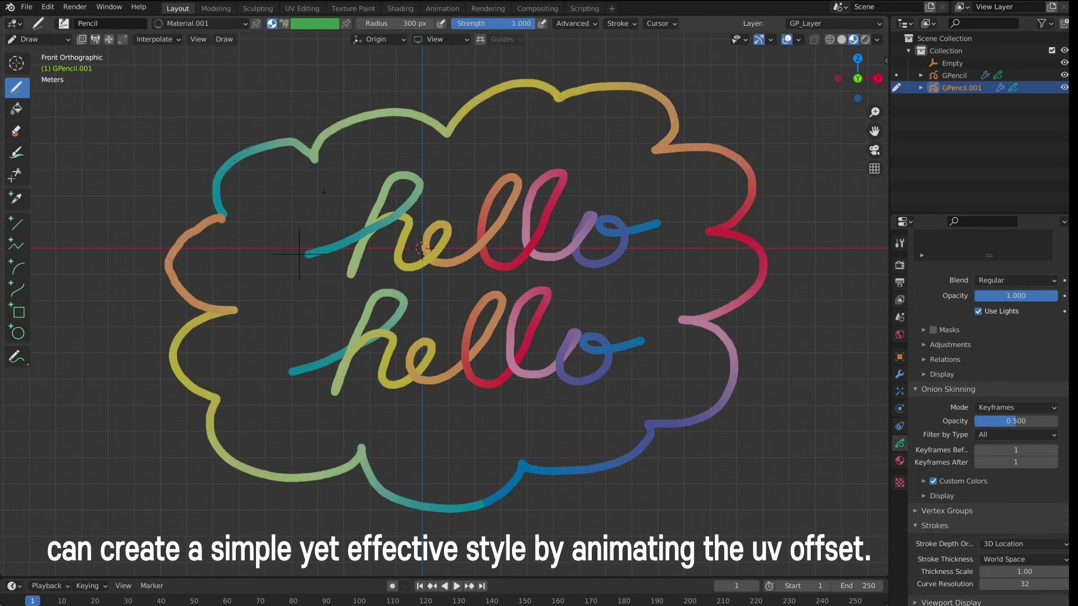
pyautogui.click(899, 375)
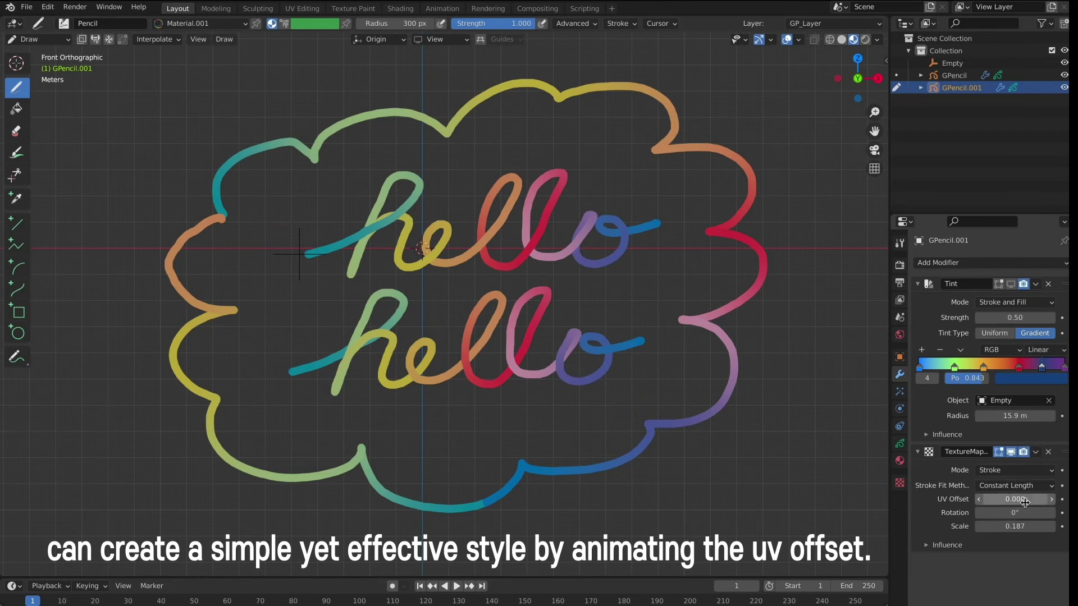
# Drive the Texture Mapping UV Offset with #frame*.2, then play the animation to watch colours cycle
pyautogui.moveTo(1001, 499)
pyautogui.mouseDown()
pyautogui.moveTo(1055, 499)
pyautogui.moveTo(315, 521)
pyautogui.mouseUp()
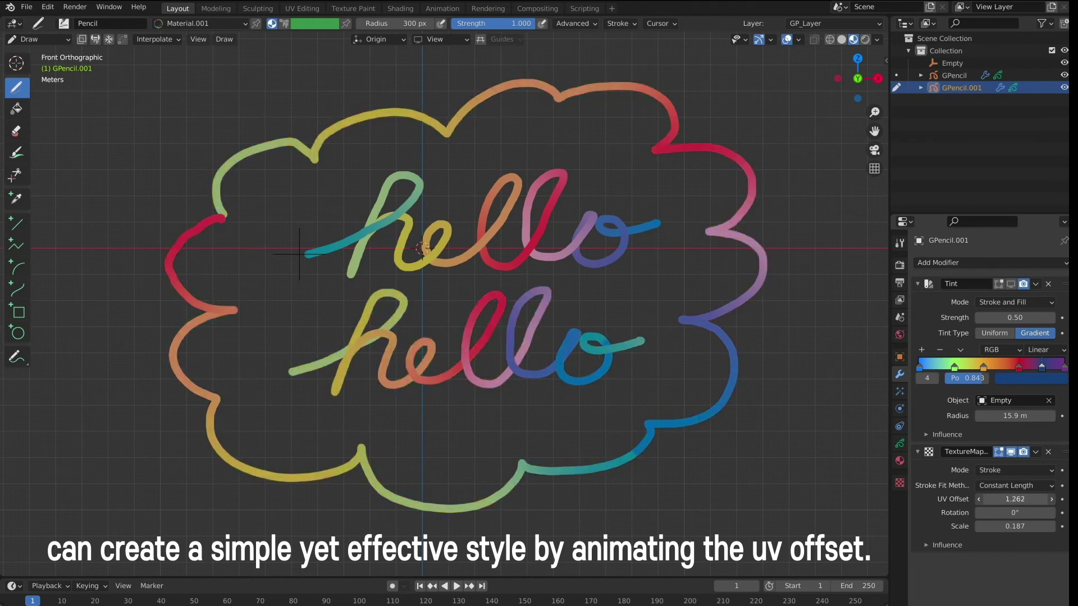
pyautogui.moveTo(314, 521); pyautogui.dragTo(944, 500)
pyautogui.click(1024, 499)
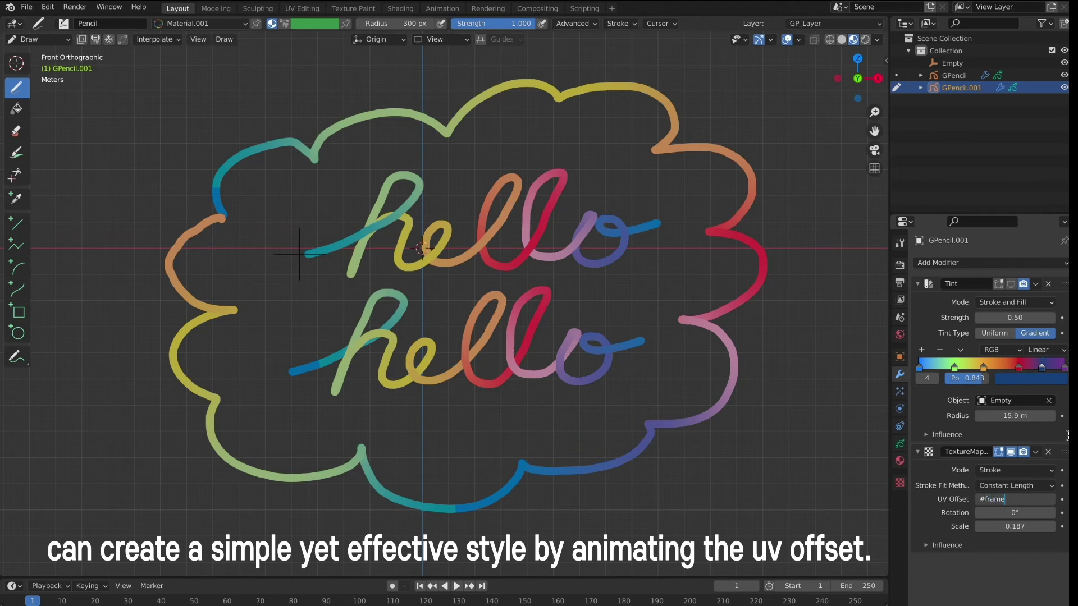
pyautogui.press('Return')
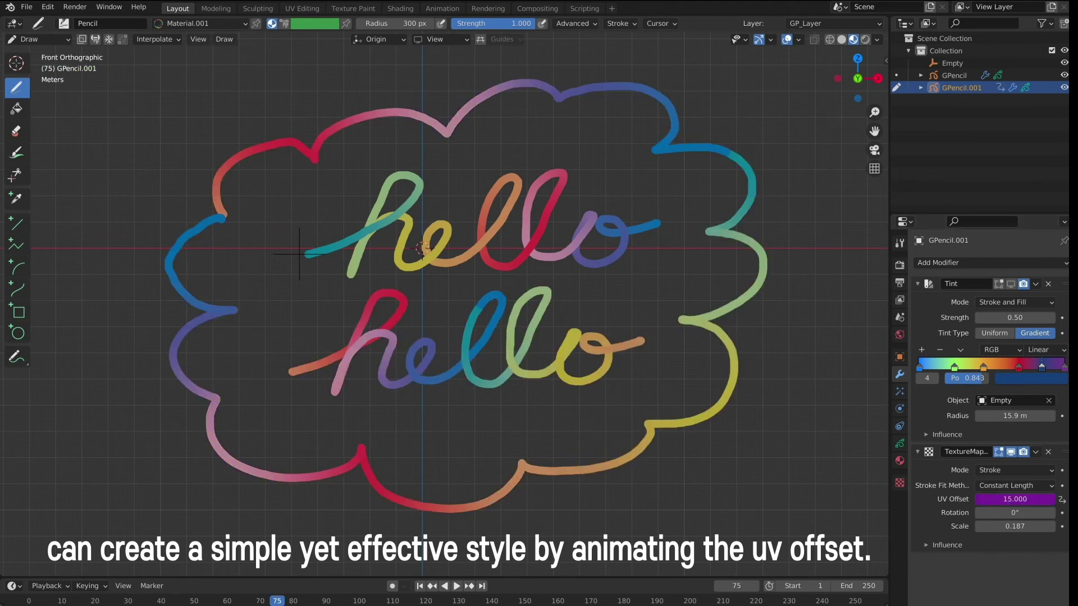
pyautogui.press('space')
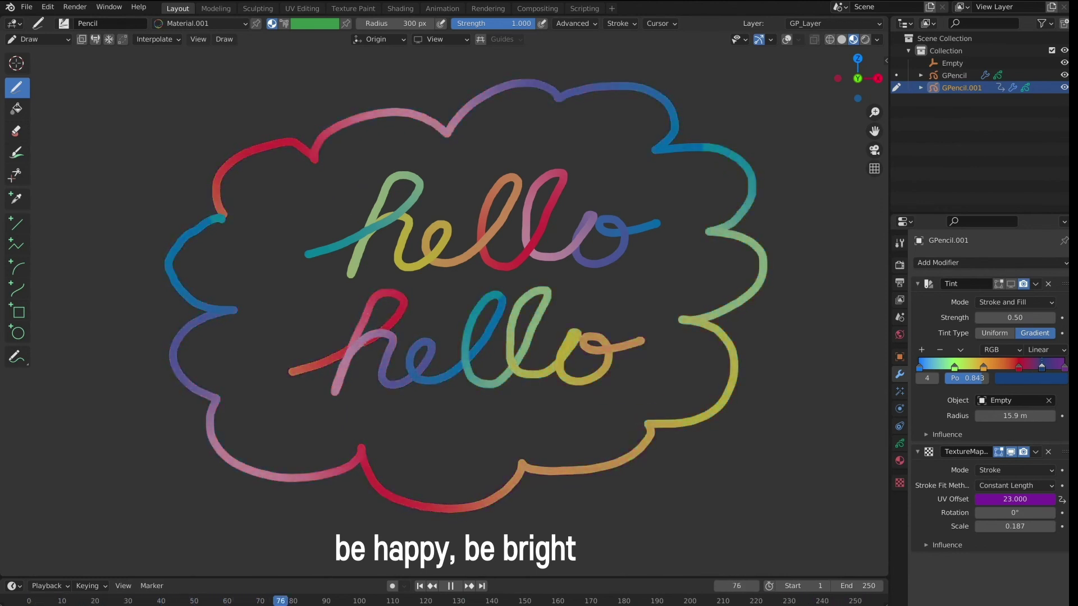
pyautogui.press('space')
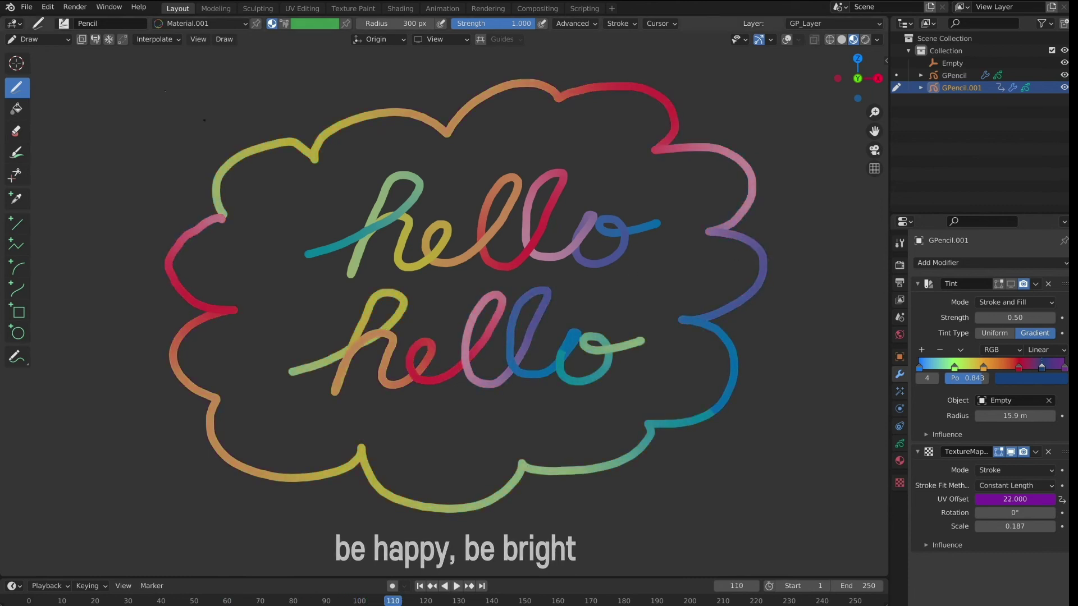
# Switch GPencil.001 back to Object Mode
pyautogui.click(67, 44)
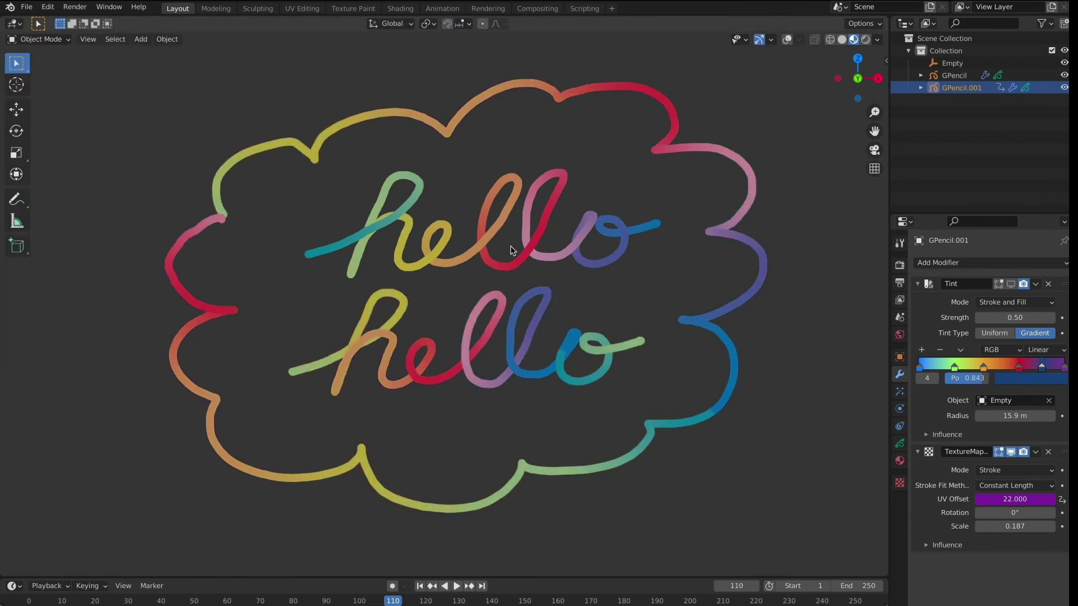
pyautogui.click(901, 461)
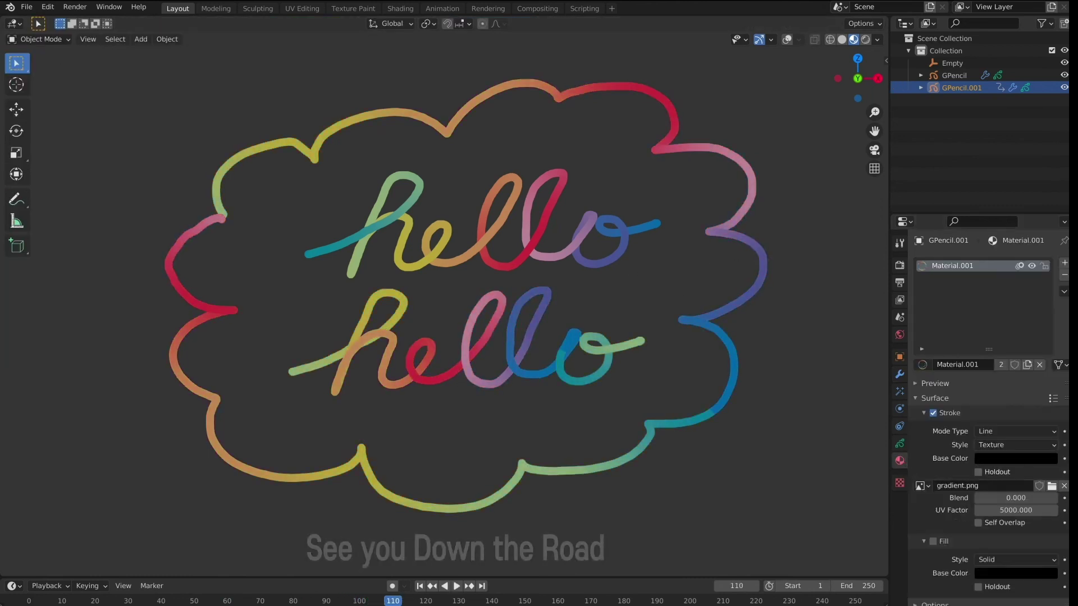